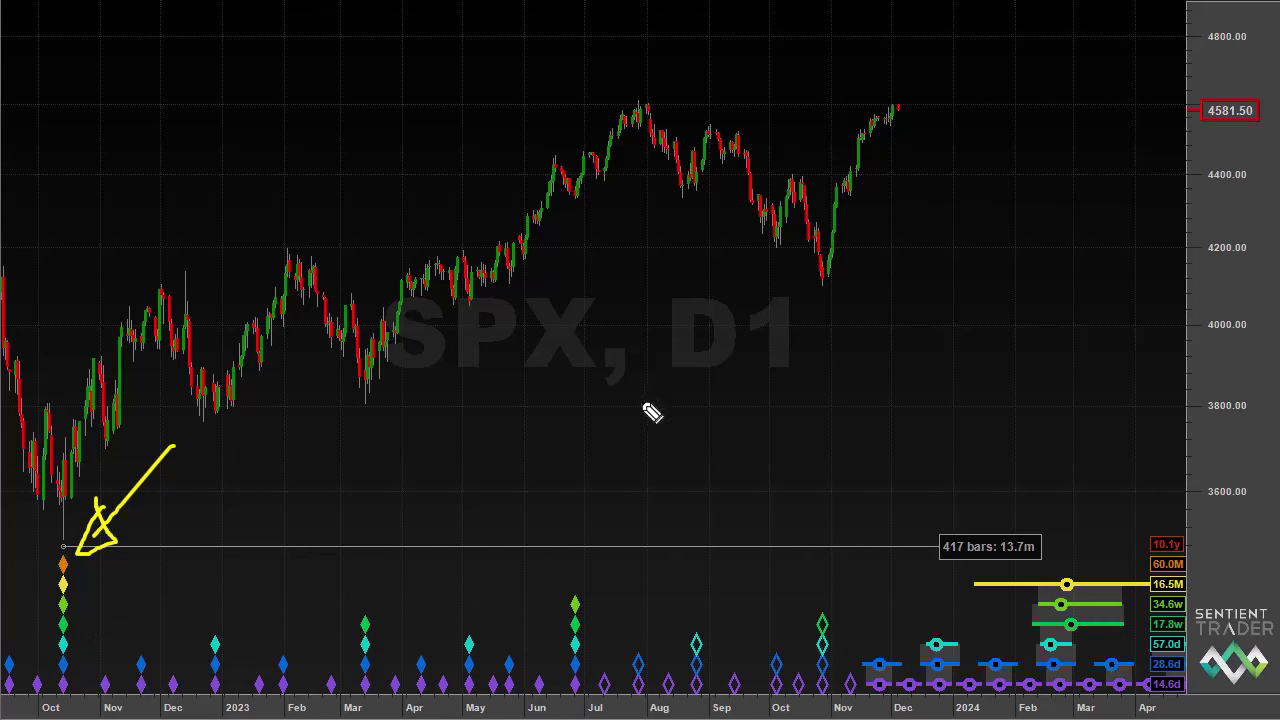
# Circle the late-October 2023 low and draw a question mark beside it
pyautogui.moveTo(848, 266)
pyautogui.mouseDown()
pyautogui.moveTo(830, 262)
pyautogui.moveTo(822, 298)
pyautogui.moveTo(850, 294)
pyautogui.moveTo(853, 275)
pyautogui.mouseUp()
pyautogui.moveTo(760, 301)
pyautogui.mouseDown()
pyautogui.moveTo(791, 304)
pyautogui.moveTo(776, 324)
pyautogui.mouseUp()
pyautogui.click(775, 339)
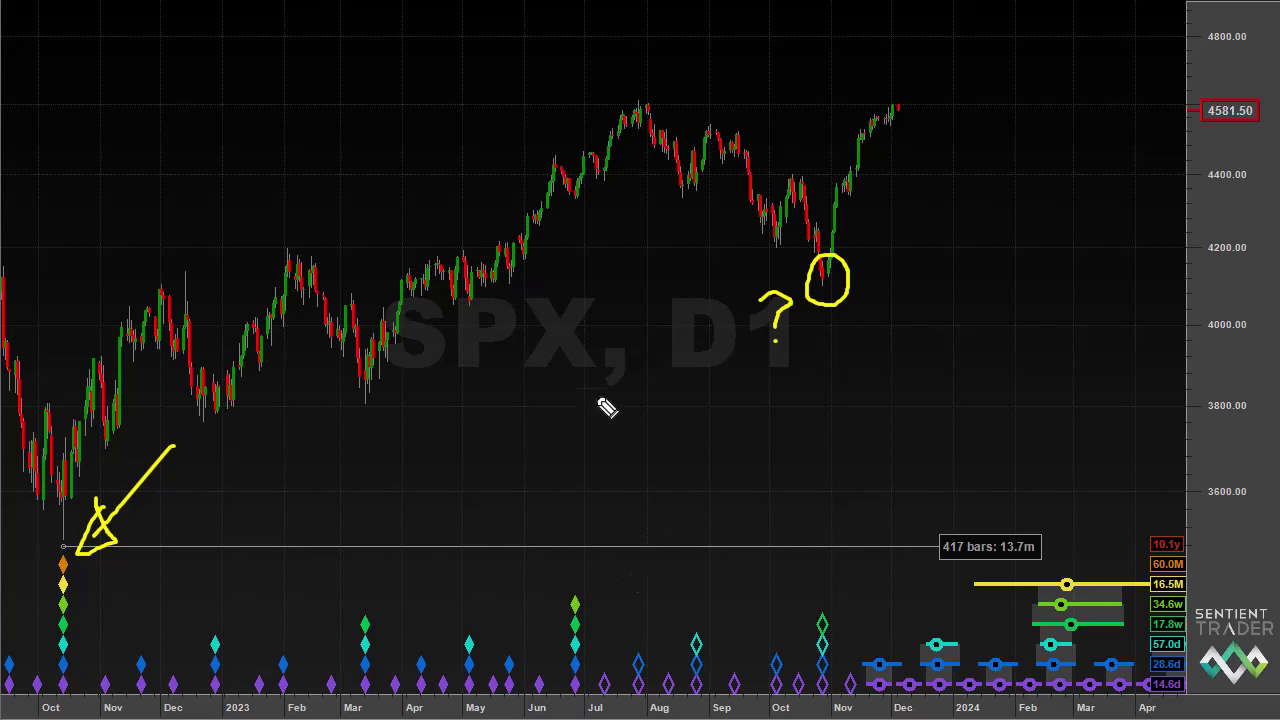
# Draw arrows from the June and October lows to their diamonds, plus a question mark under the August dip
pyautogui.moveTo(576, 212)
pyautogui.mouseDown()
pyautogui.moveTo(576, 588)
pyautogui.moveTo(600, 540)
pyautogui.moveTo(571, 533)
pyautogui.mouseUp()
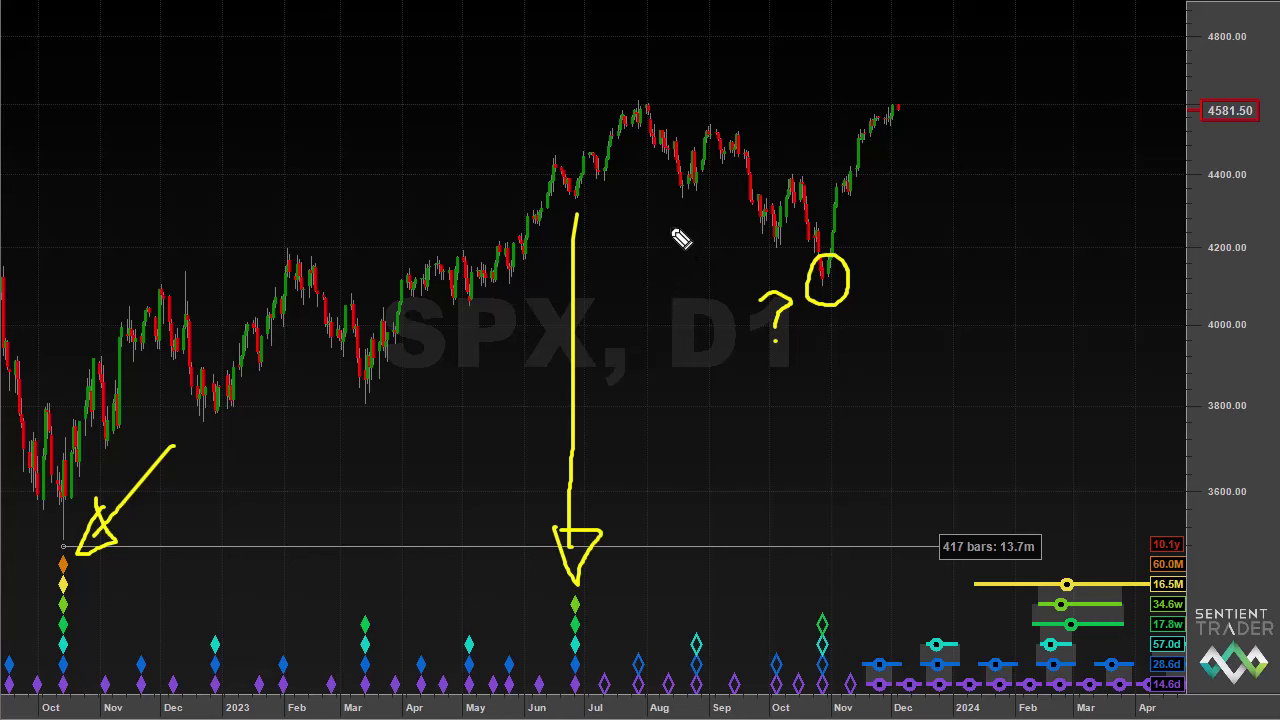
pyautogui.moveTo(677, 222)
pyautogui.mouseDown()
pyautogui.moveTo(689, 222)
pyautogui.moveTo(680, 248)
pyautogui.mouseUp()
pyautogui.click(678, 270)
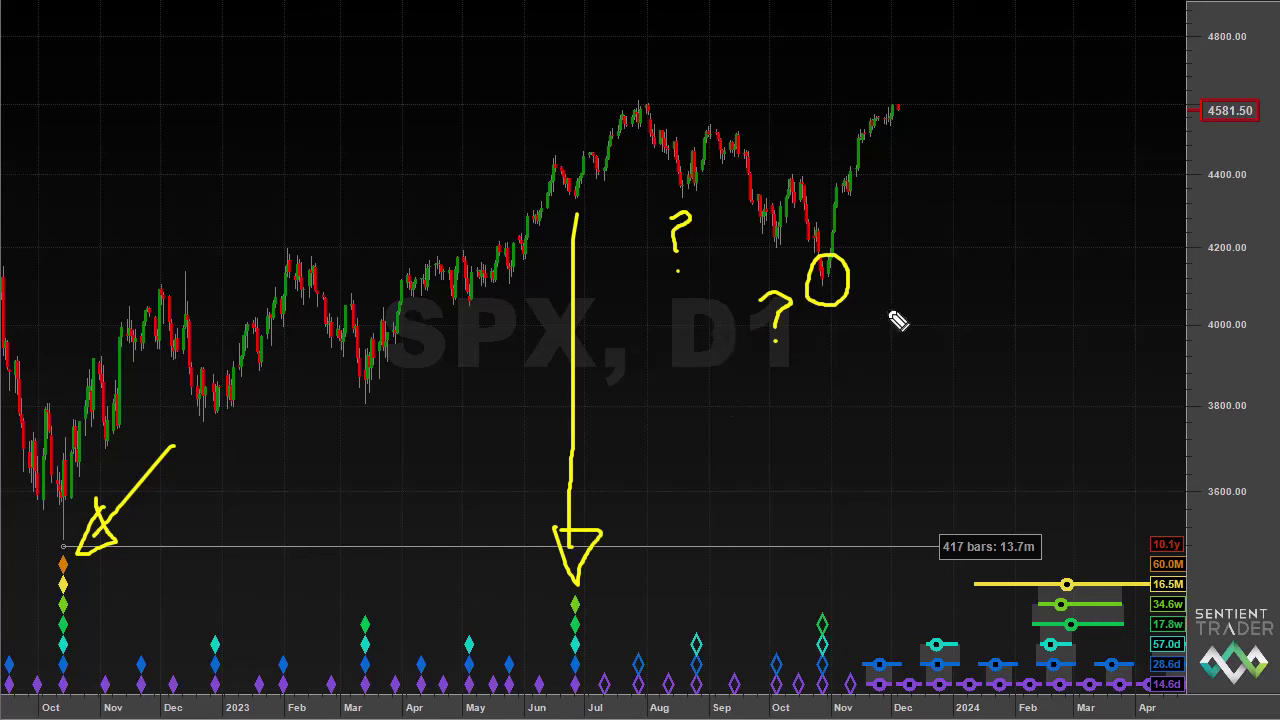
pyautogui.moveTo(820, 330)
pyautogui.mouseDown()
pyautogui.moveTo(820, 578)
pyautogui.moveTo(843, 538)
pyautogui.moveTo(790, 548)
pyautogui.mouseUp()
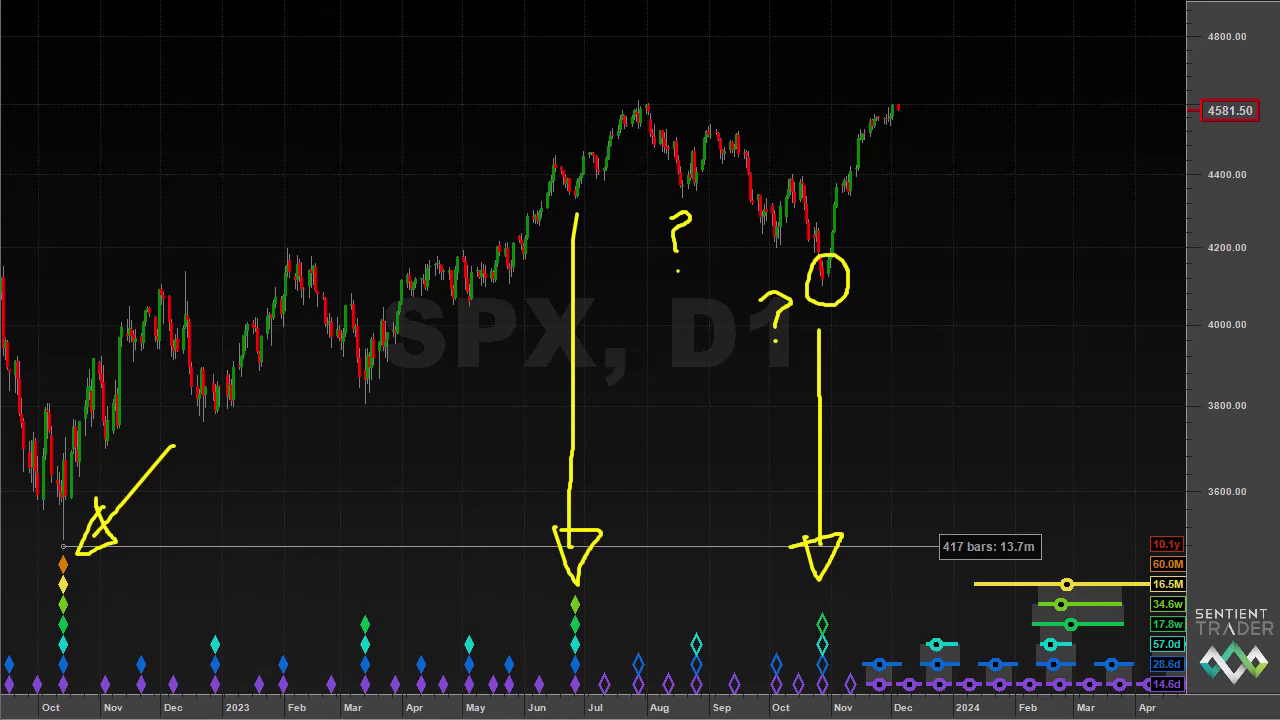
# Ellipse the October 2023 diamond stack with arrows on both sides, then measure from the October 2022 low
pyautogui.moveTo(846, 618)
pyautogui.mouseDown()
pyautogui.moveTo(838, 597)
pyautogui.moveTo(802, 648)
pyautogui.moveTo(806, 702)
pyautogui.moveTo(840, 708)
pyautogui.moveTo(850, 606)
pyautogui.mouseUp()
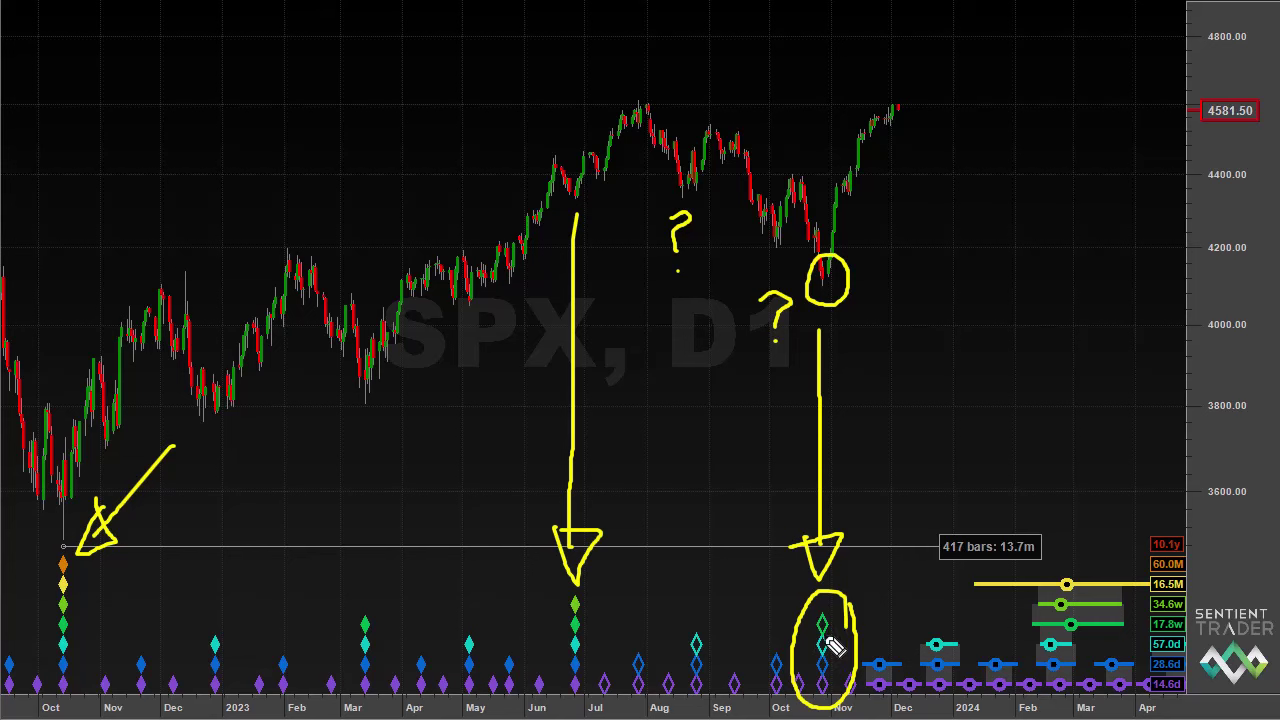
pyautogui.moveTo(744, 590)
pyautogui.mouseDown()
pyautogui.moveTo(784, 624)
pyautogui.moveTo(768, 640)
pyautogui.moveTo(794, 640)
pyautogui.moveTo(782, 622)
pyautogui.mouseUp()
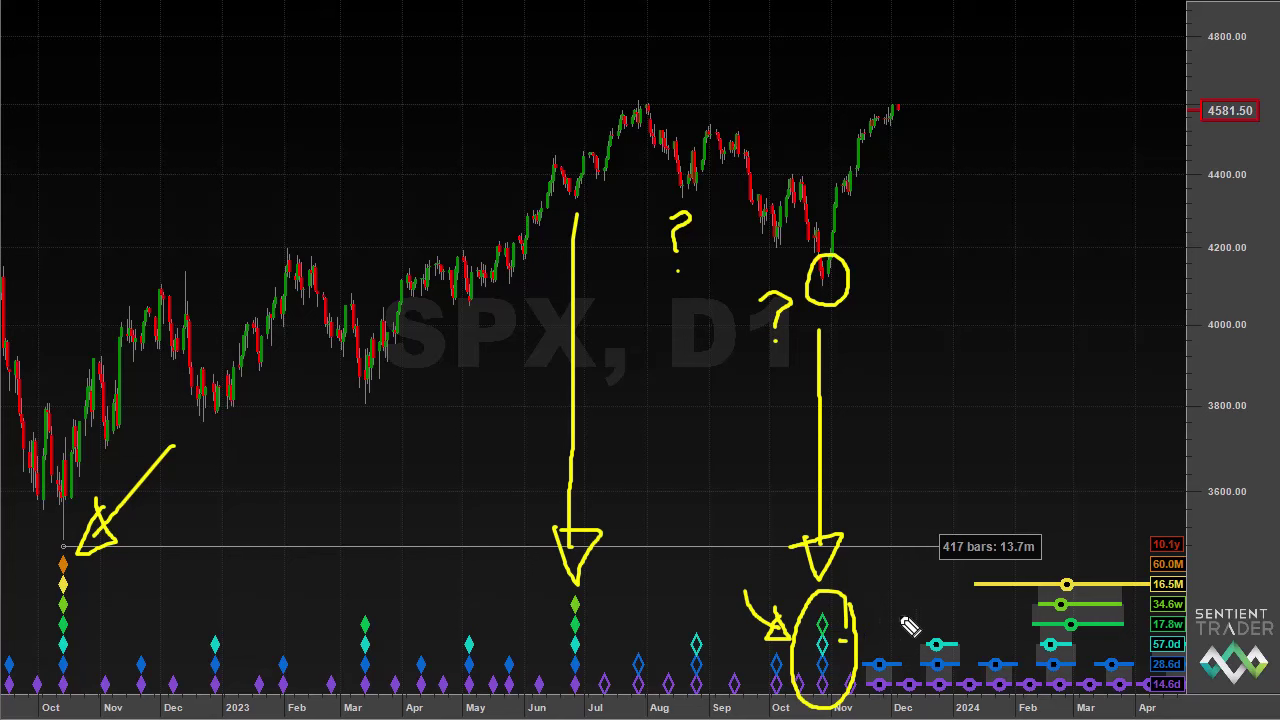
pyautogui.moveTo(906, 614)
pyautogui.mouseDown()
pyautogui.moveTo(856, 614)
pyautogui.moveTo(858, 632)
pyautogui.mouseUp()
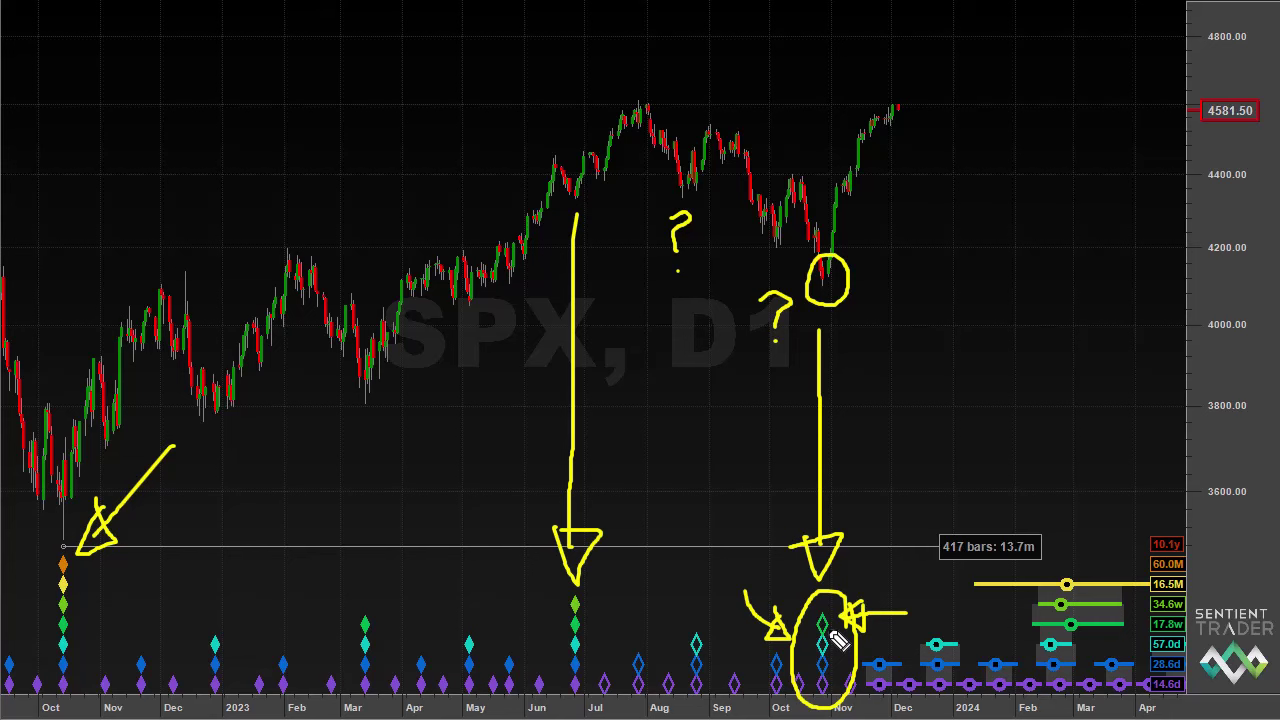
pyautogui.hotkey('ctrl', 'z')
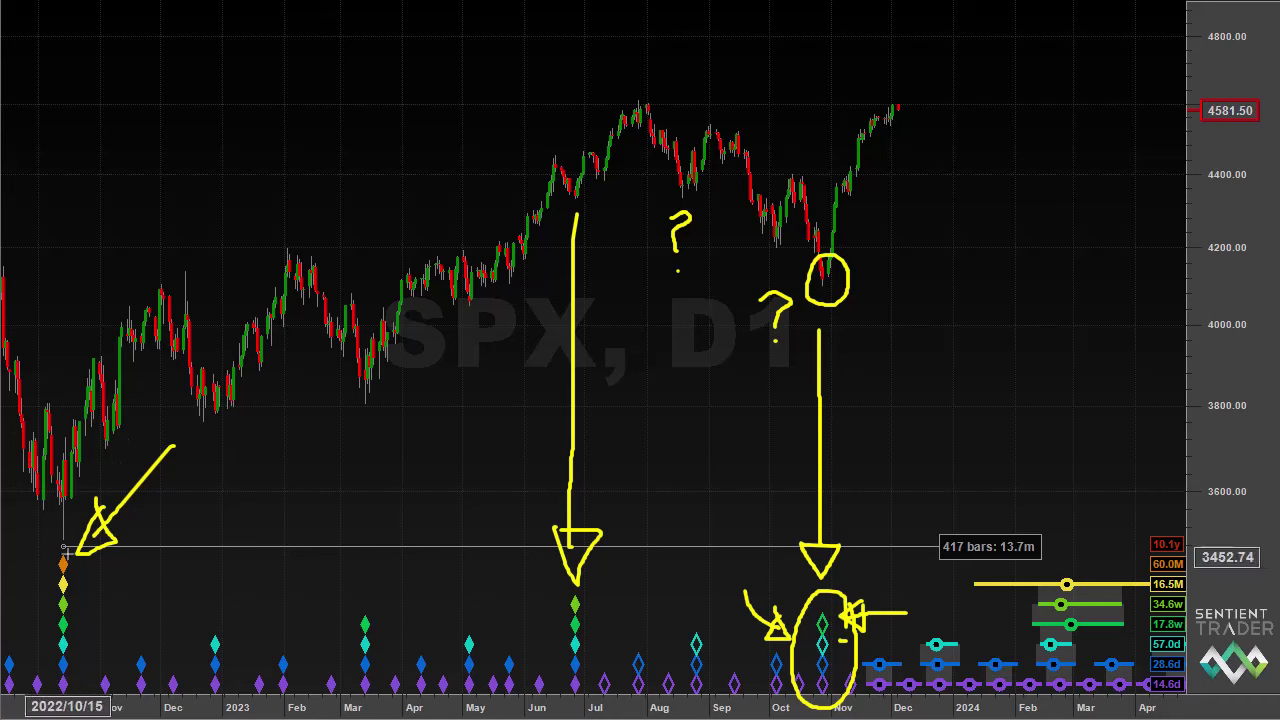
pyautogui.moveTo(63, 547); pyautogui.dragTo(822, 483)
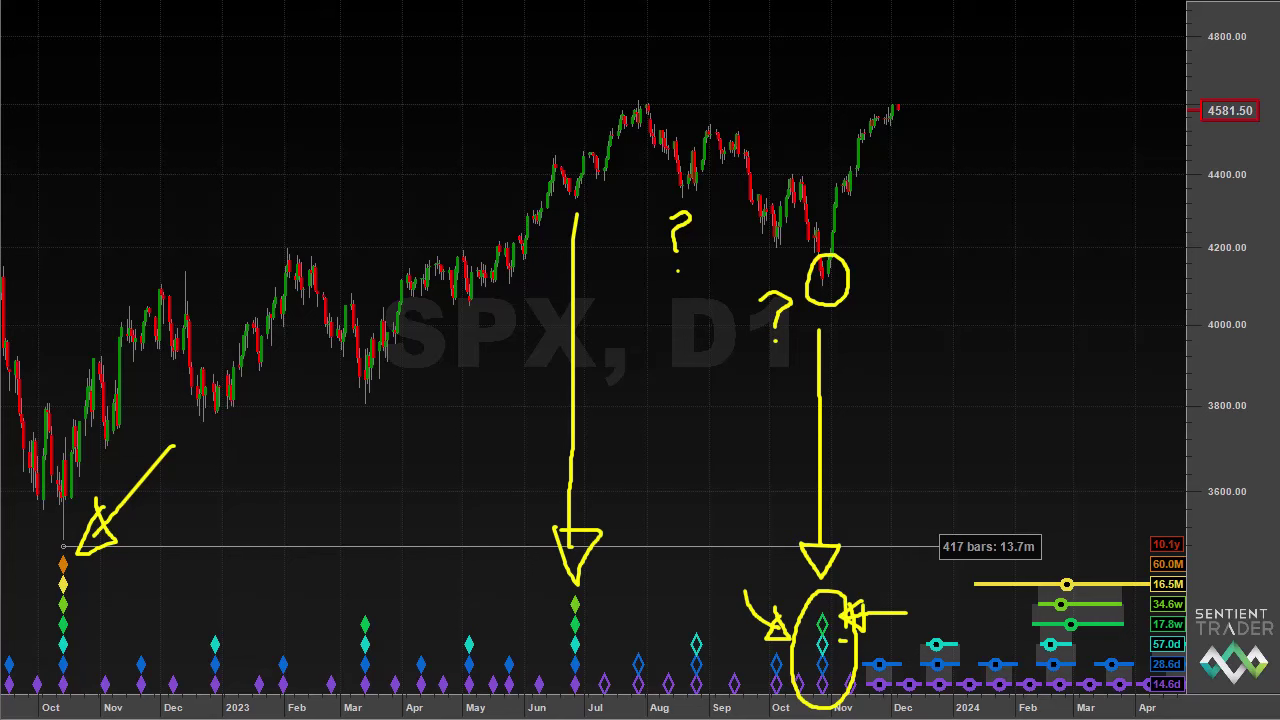
# Clear the drawings, zoom into October 2023–March 2024, and draw an arrow down to the 57-day projection
pyautogui.press('Escape')
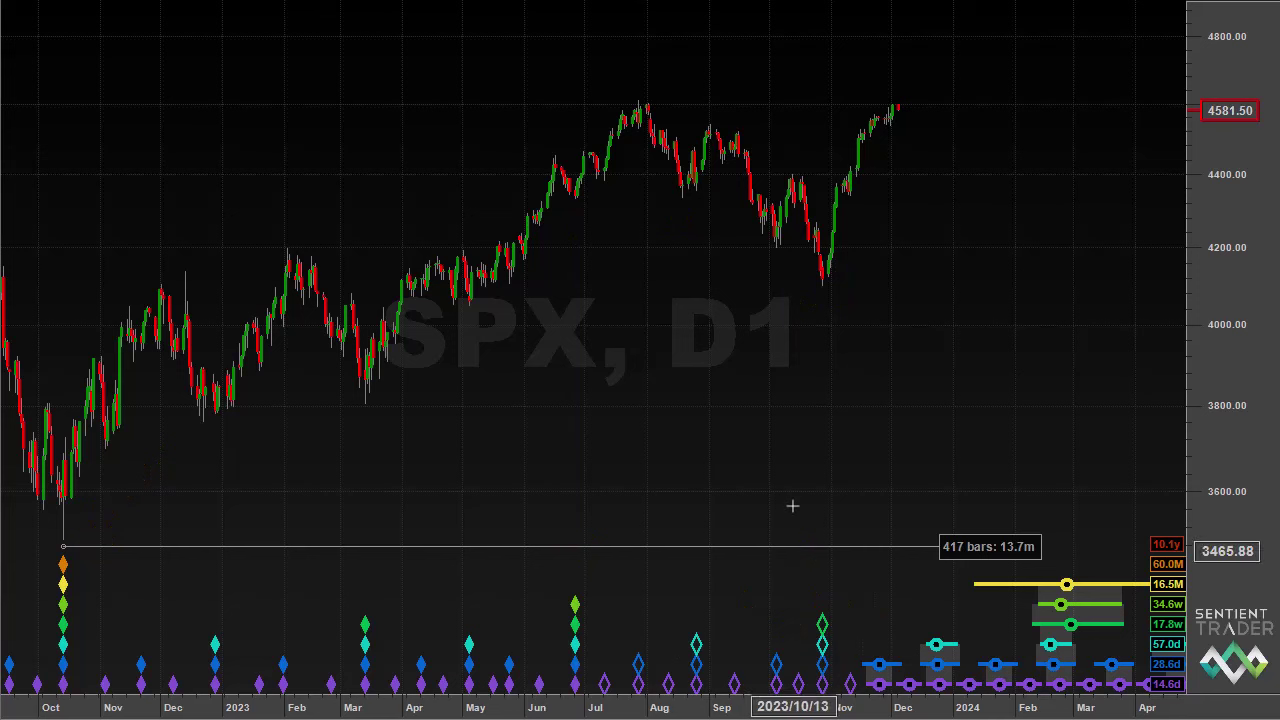
pyautogui.moveTo(756, 287); pyautogui.dragTo(1119, 511)
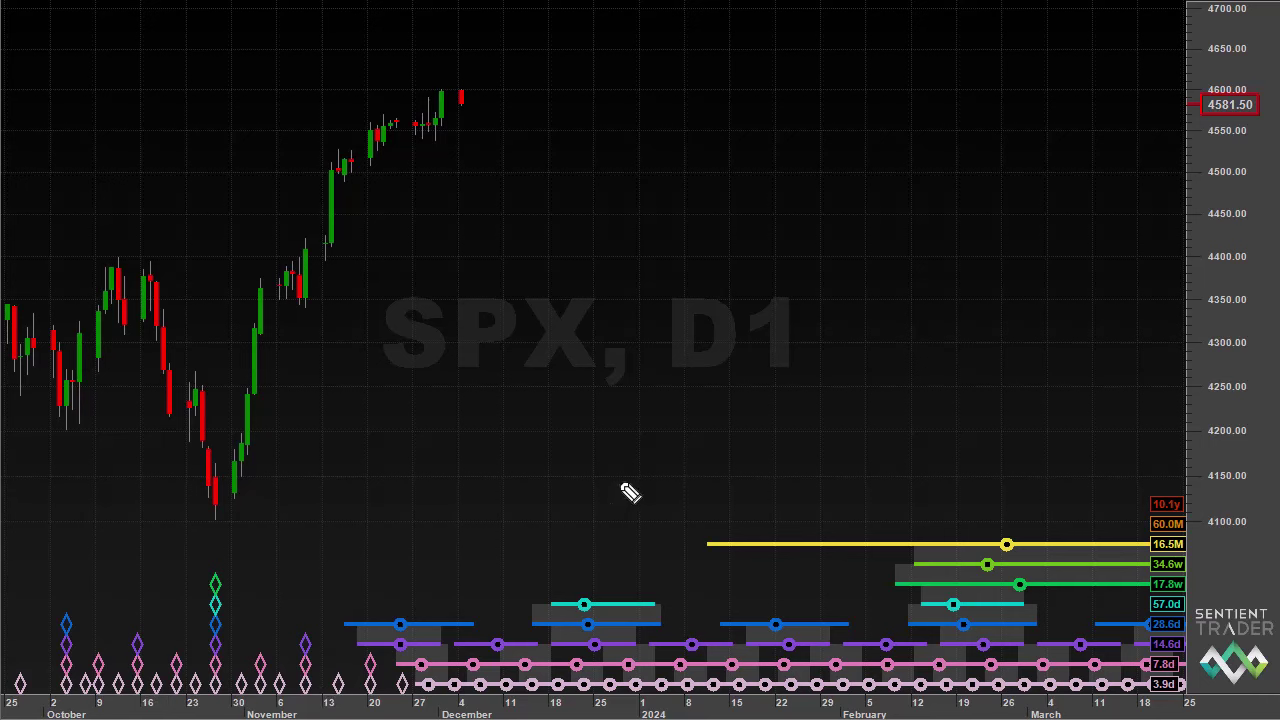
pyautogui.moveTo(599, 514); pyautogui.dragTo(600, 484)
pyautogui.moveTo(610, 557)
pyautogui.mouseDown()
pyautogui.moveTo(594, 574)
pyautogui.moveTo(614, 594)
pyautogui.moveTo(628, 571)
pyautogui.moveTo(598, 565)
pyautogui.mouseUp()
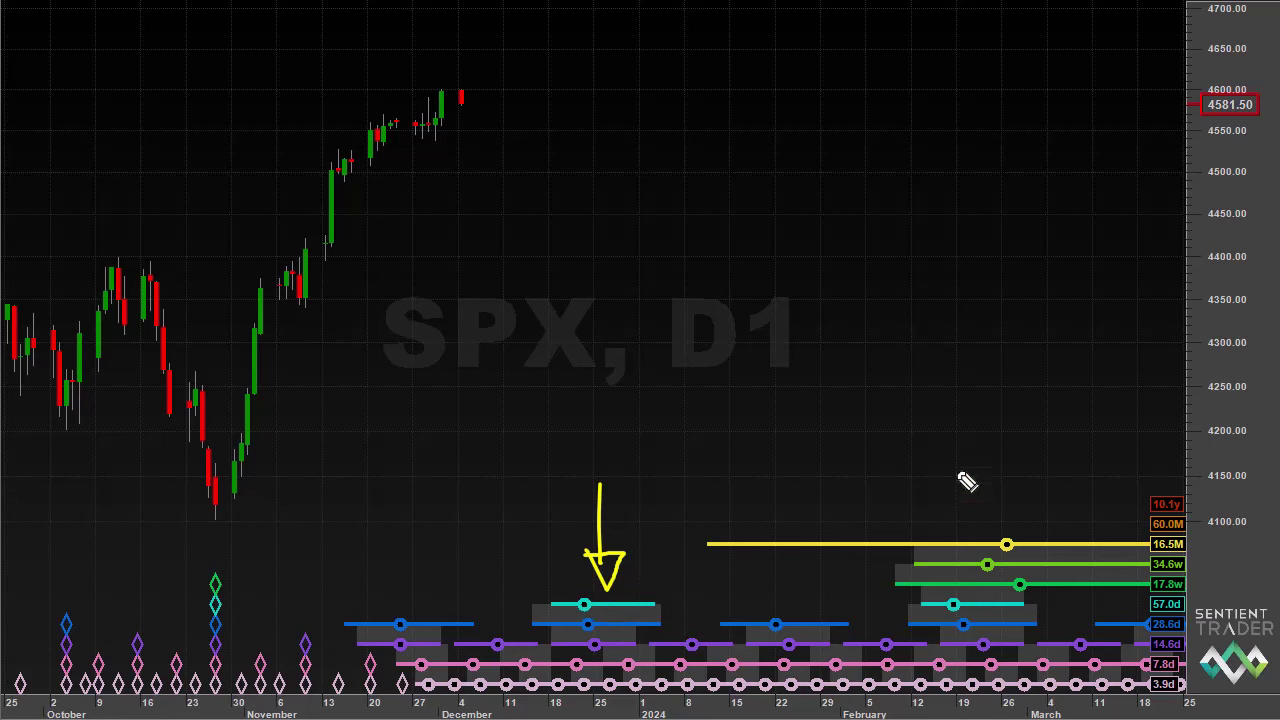
# Draw a vertical arrow through the mid-February trough projections, then clear it and show the FLD lines
pyautogui.moveTo(955, 409)
pyautogui.mouseDown()
pyautogui.moveTo(968, 509)
pyautogui.moveTo(977, 480)
pyautogui.moveTo(951, 472)
pyautogui.mouseUp()
pyautogui.moveTo(965, 545); pyautogui.dragTo(969, 690)
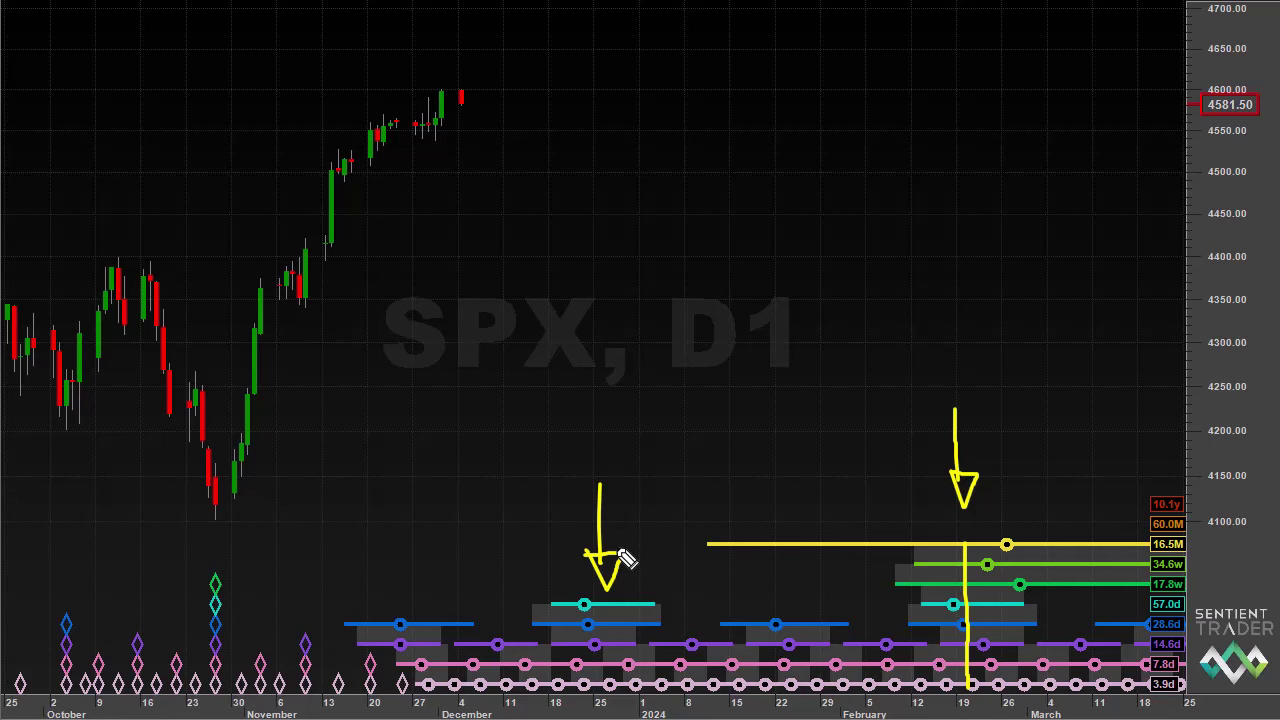
pyautogui.moveTo(152, 512)
pyautogui.mouseDown()
pyautogui.moveTo(184, 546)
pyautogui.moveTo(209, 546)
pyautogui.moveTo(183, 560)
pyautogui.moveTo(197, 567)
pyautogui.mouseUp()
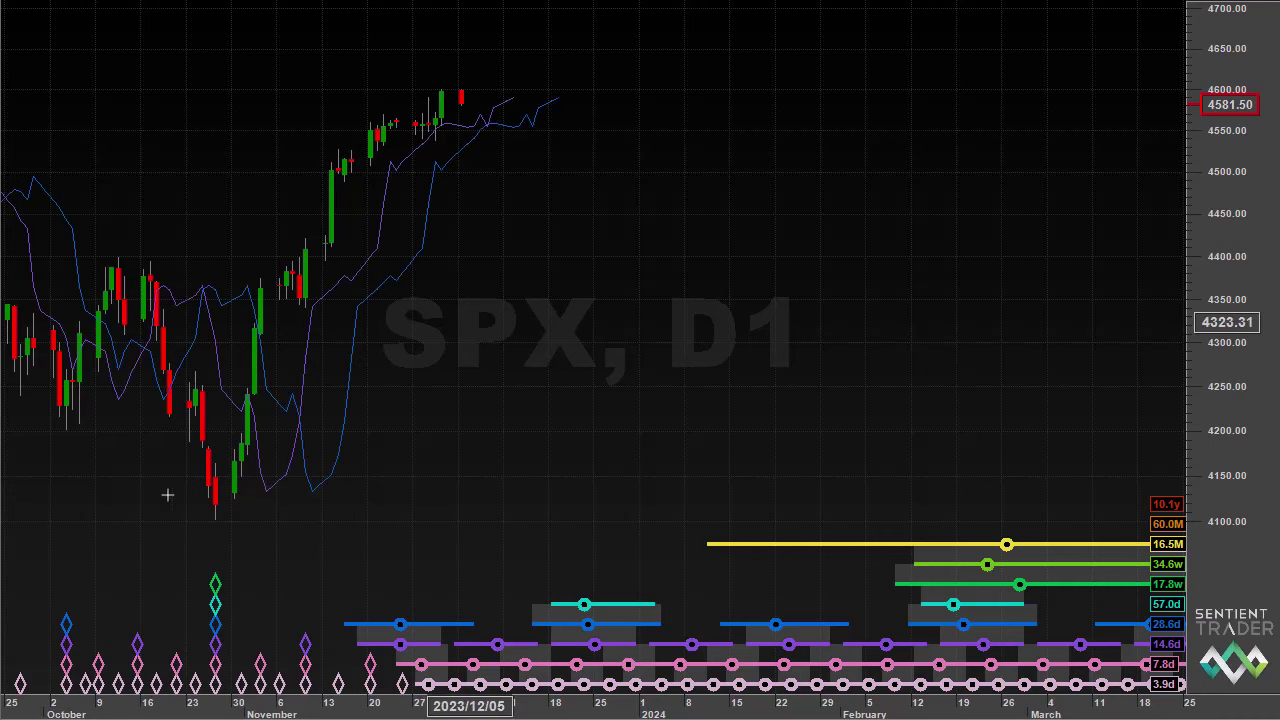
# Zoom and rescale prices, then mark the late-November trough with a triangle, a down arrow and an up arrow
pyautogui.scroll(2, 420, 531)
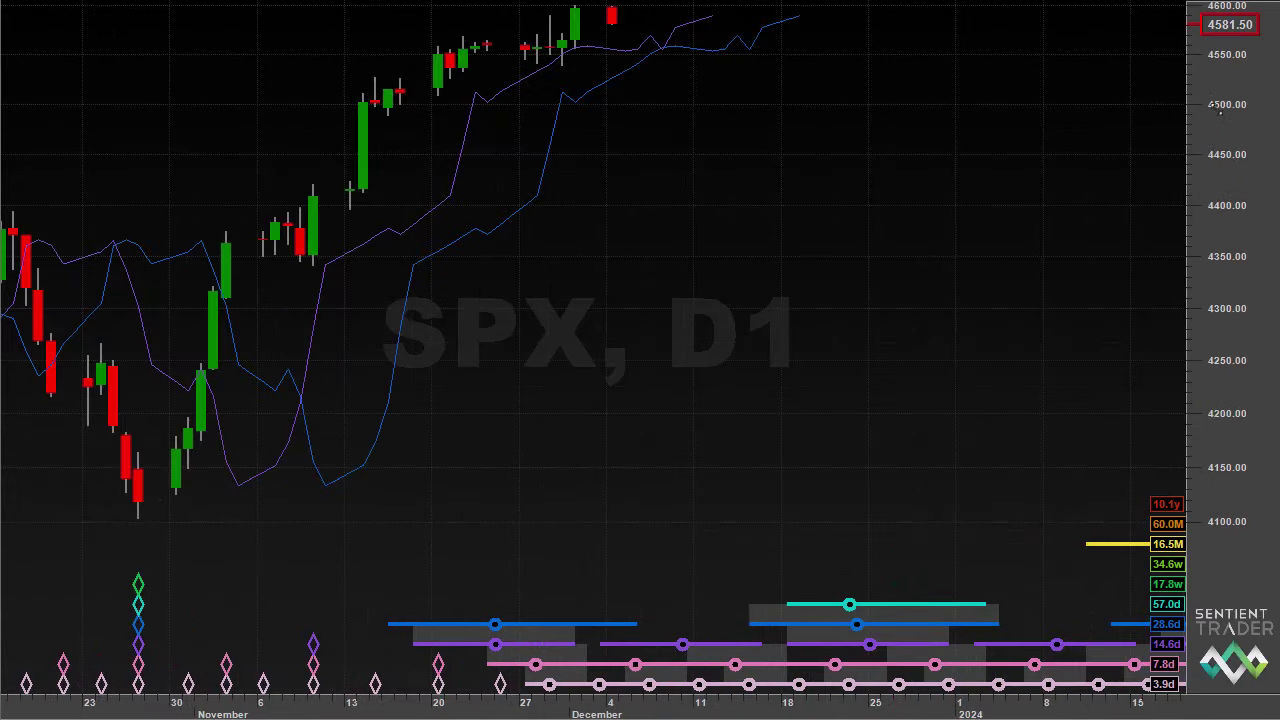
pyautogui.moveTo(1221, 89); pyautogui.dragTo(1228, 150)
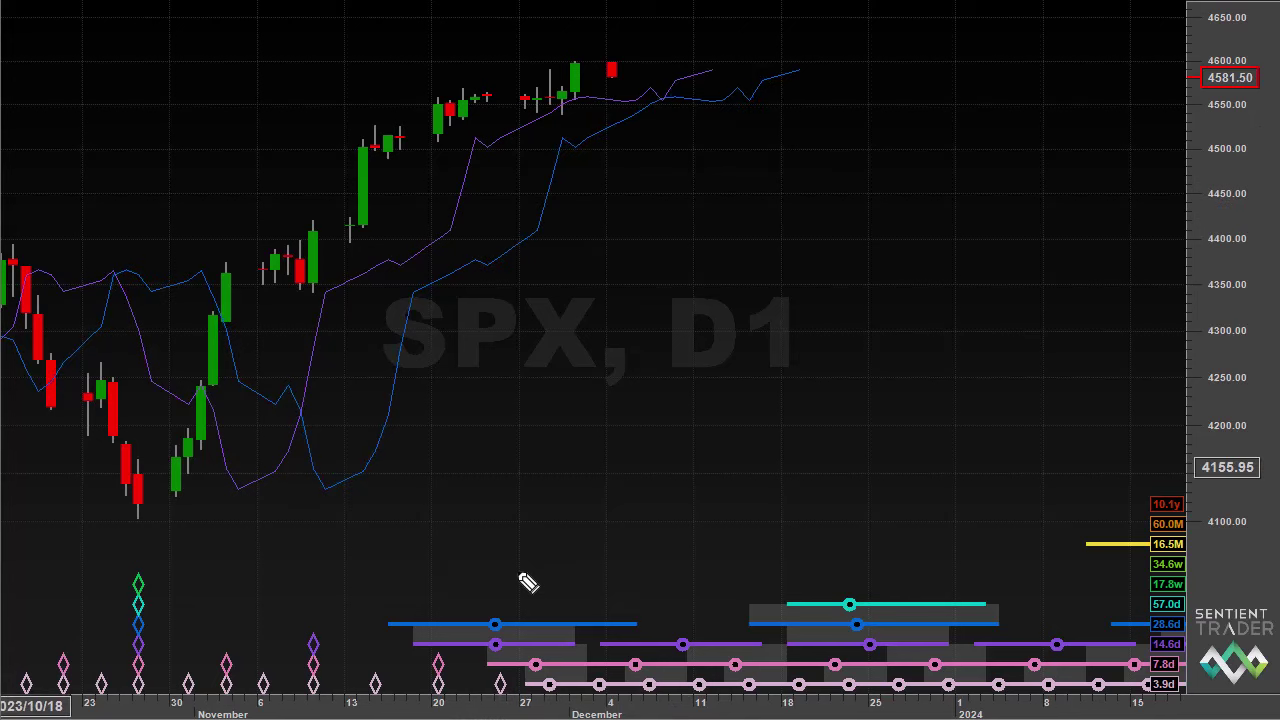
pyautogui.moveTo(505, 665)
pyautogui.mouseDown()
pyautogui.moveTo(548, 700)
pyautogui.moveTo(608, 672)
pyautogui.moveTo(651, 622)
pyautogui.moveTo(449, 618)
pyautogui.mouseUp()
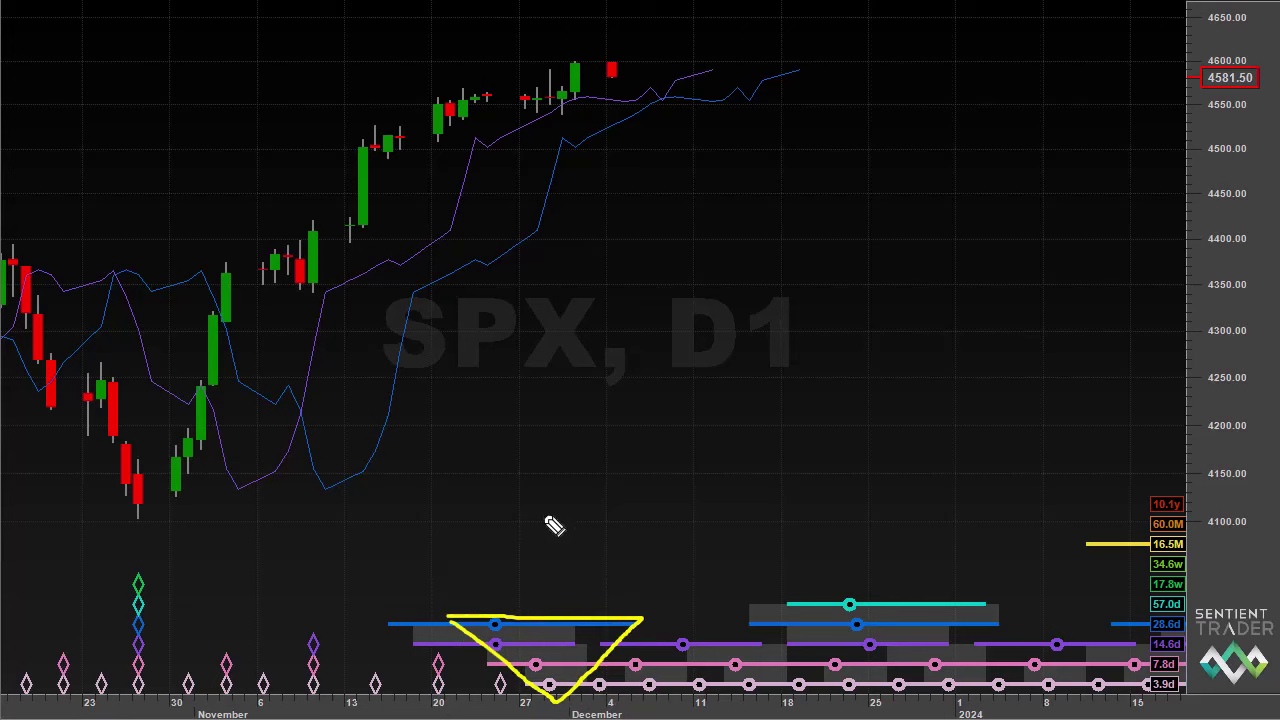
pyautogui.moveTo(545, 487)
pyautogui.mouseDown()
pyautogui.moveTo(547, 600)
pyautogui.moveTo(562, 594)
pyautogui.moveTo(550, 580)
pyautogui.mouseUp()
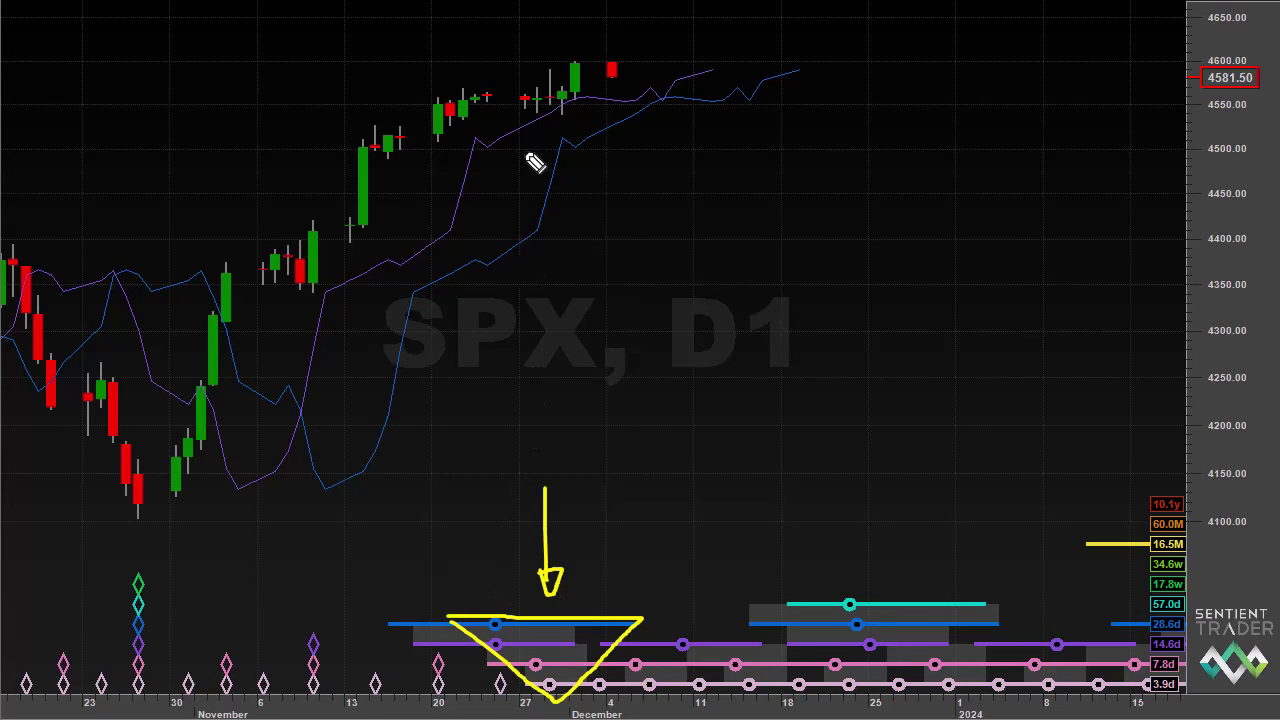
pyautogui.moveTo(527, 167)
pyautogui.mouseDown()
pyautogui.moveTo(548, 141)
pyautogui.moveTo(534, 134)
pyautogui.moveTo(554, 140)
pyautogui.mouseUp()
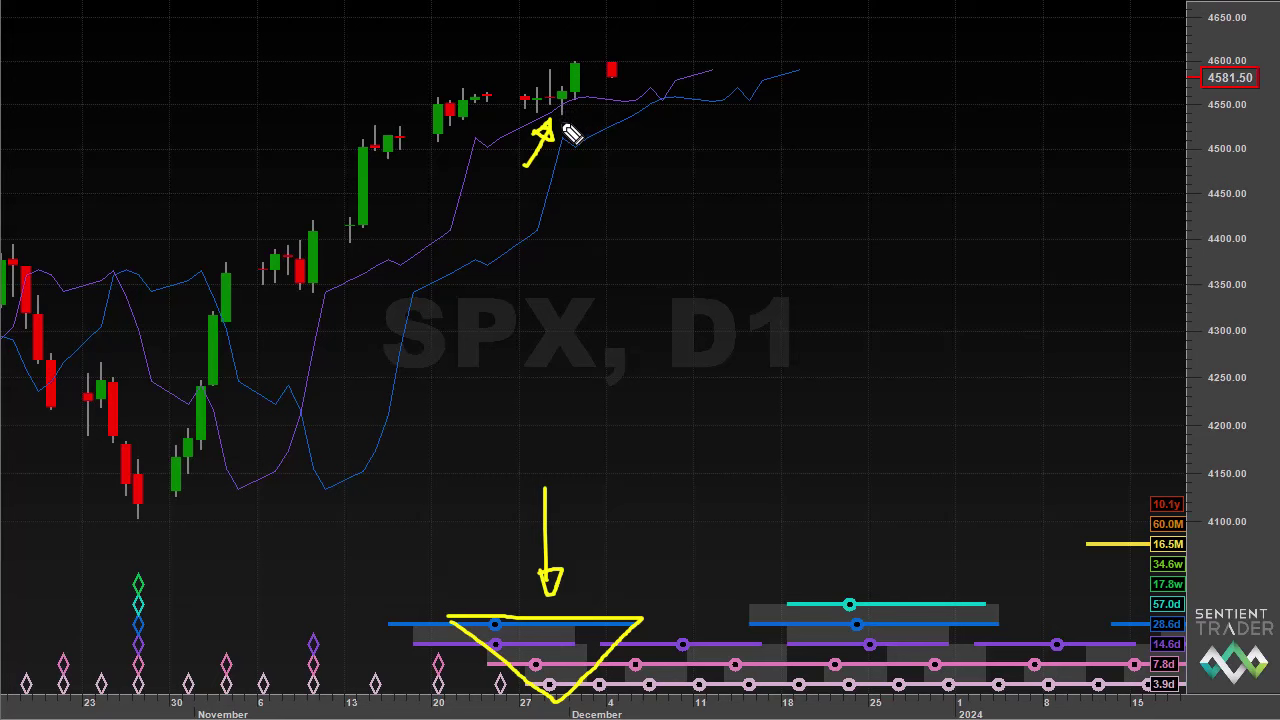
pyautogui.moveTo(561, 124); pyautogui.dragTo(560, 245)
# Clear old notes, circle the candle touching the lower FLD with an arrow, and mark the October trough diamonds
pyautogui.press('Escape')
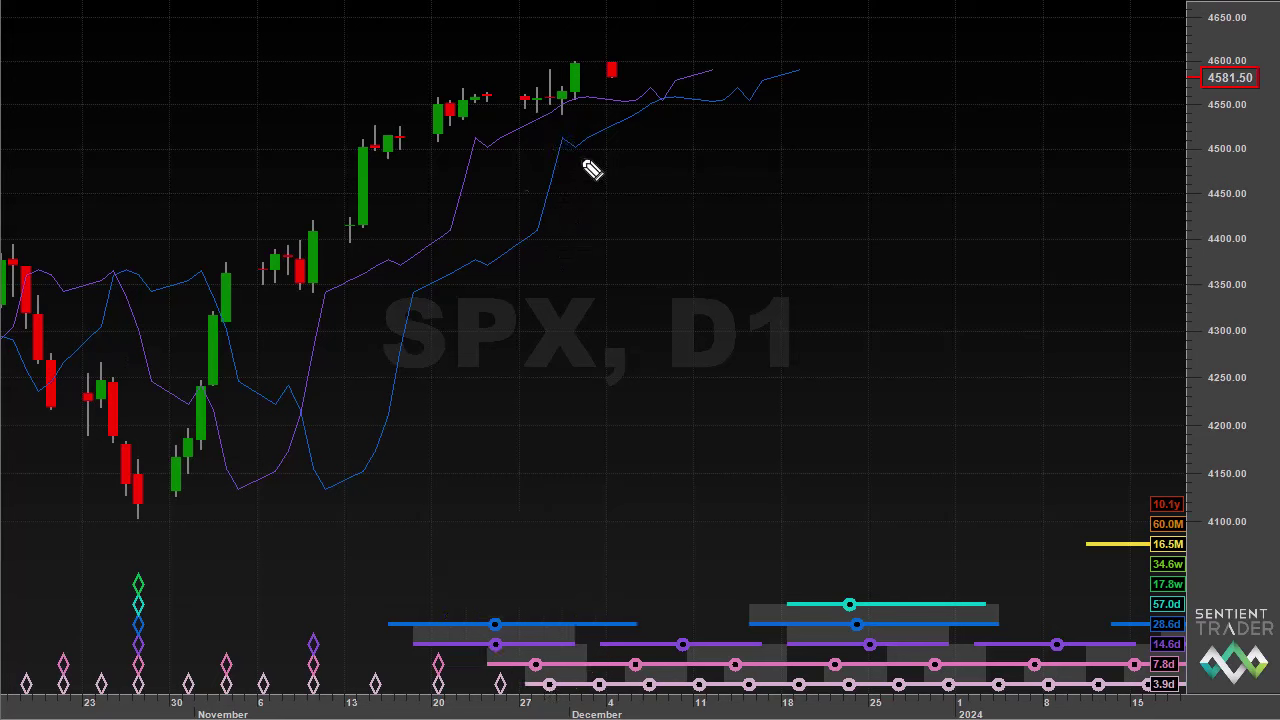
pyautogui.moveTo(714, 220)
pyautogui.mouseDown()
pyautogui.moveTo(640, 262)
pyautogui.moveTo(568, 217)
pyautogui.moveTo(590, 205)
pyautogui.moveTo(602, 210)
pyautogui.moveTo(573, 239)
pyautogui.mouseUp()
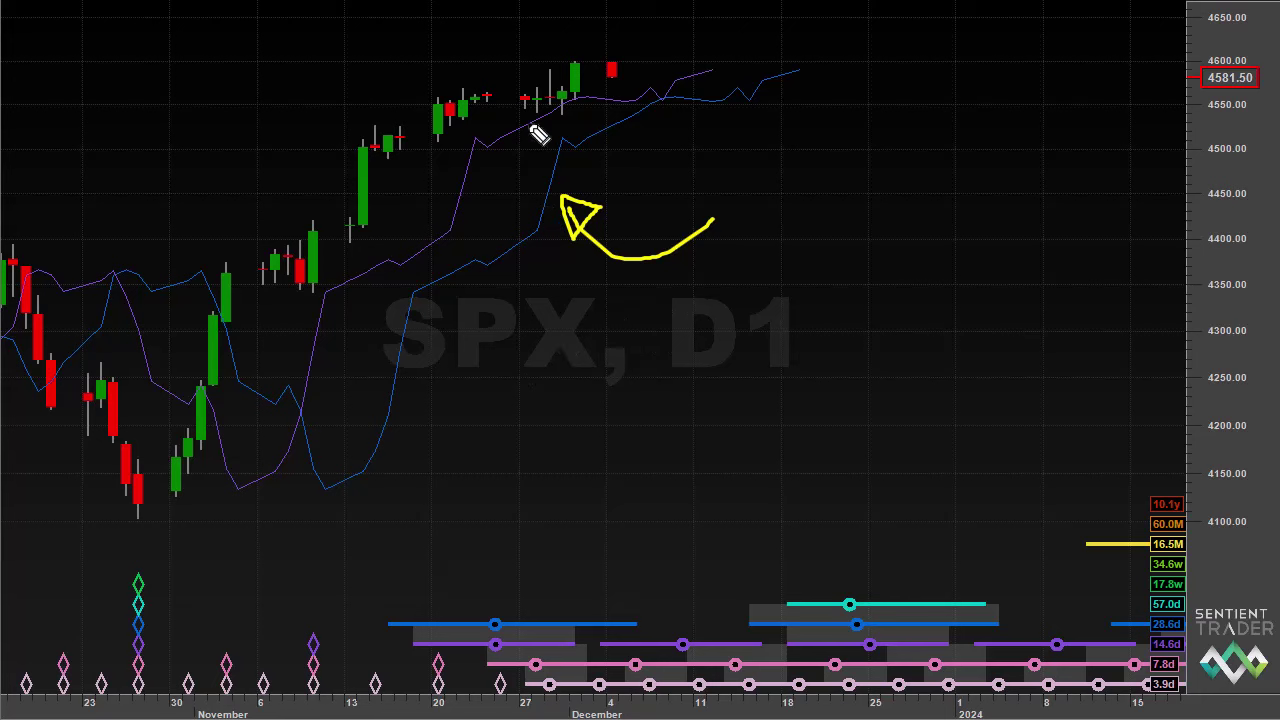
pyautogui.moveTo(558, 114)
pyautogui.mouseDown()
pyautogui.moveTo(541, 132)
pyautogui.moveTo(564, 147)
pyautogui.moveTo(584, 134)
pyautogui.moveTo(563, 111)
pyautogui.mouseUp()
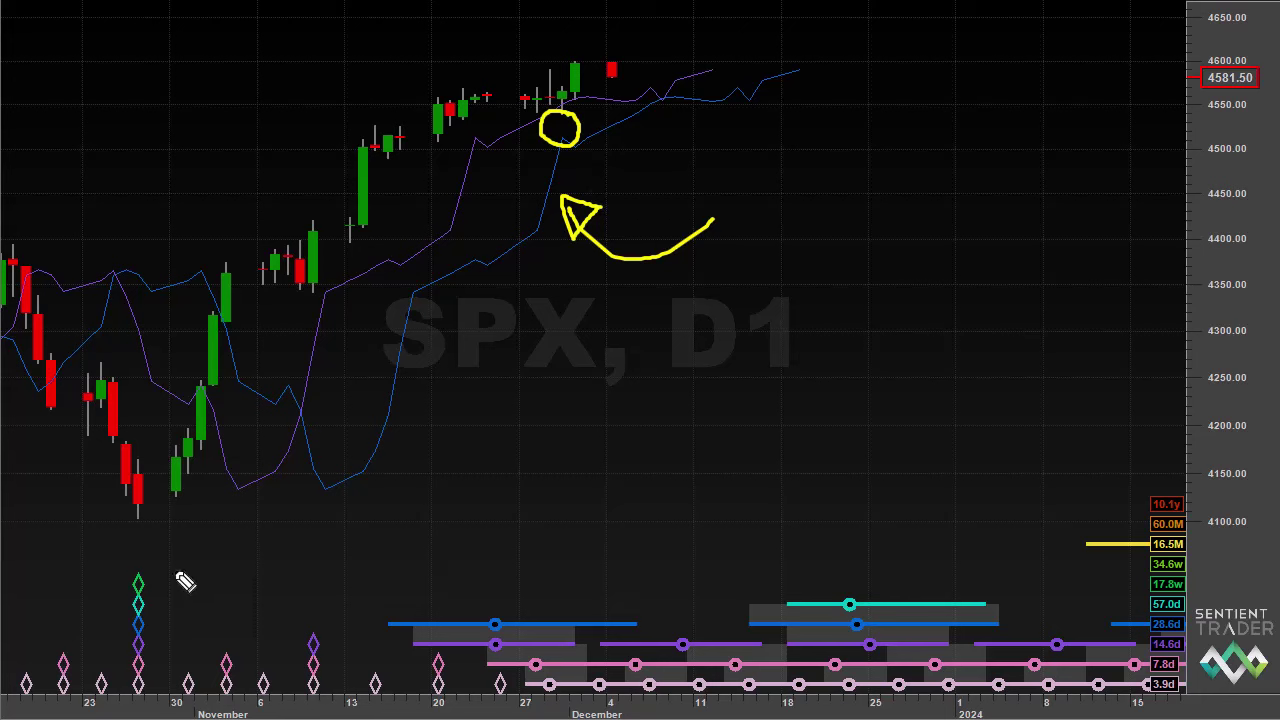
pyautogui.moveTo(245, 531)
pyautogui.mouseDown()
pyautogui.moveTo(157, 595)
pyautogui.moveTo(179, 602)
pyautogui.moveTo(175, 575)
pyautogui.mouseUp()
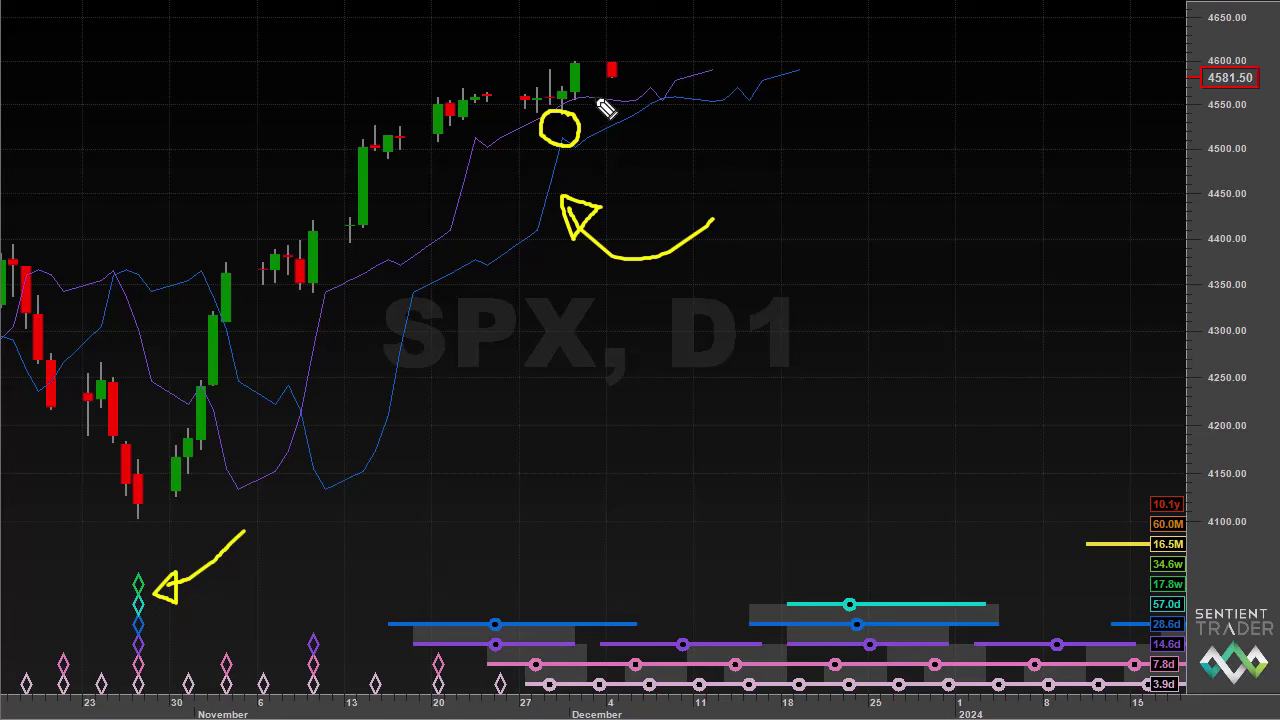
# Draw a stroke from the latest red candle and measure 38 days from the October low to 2023/12/04
pyautogui.moveTo(611, 67); pyautogui.dragTo(621, 118)
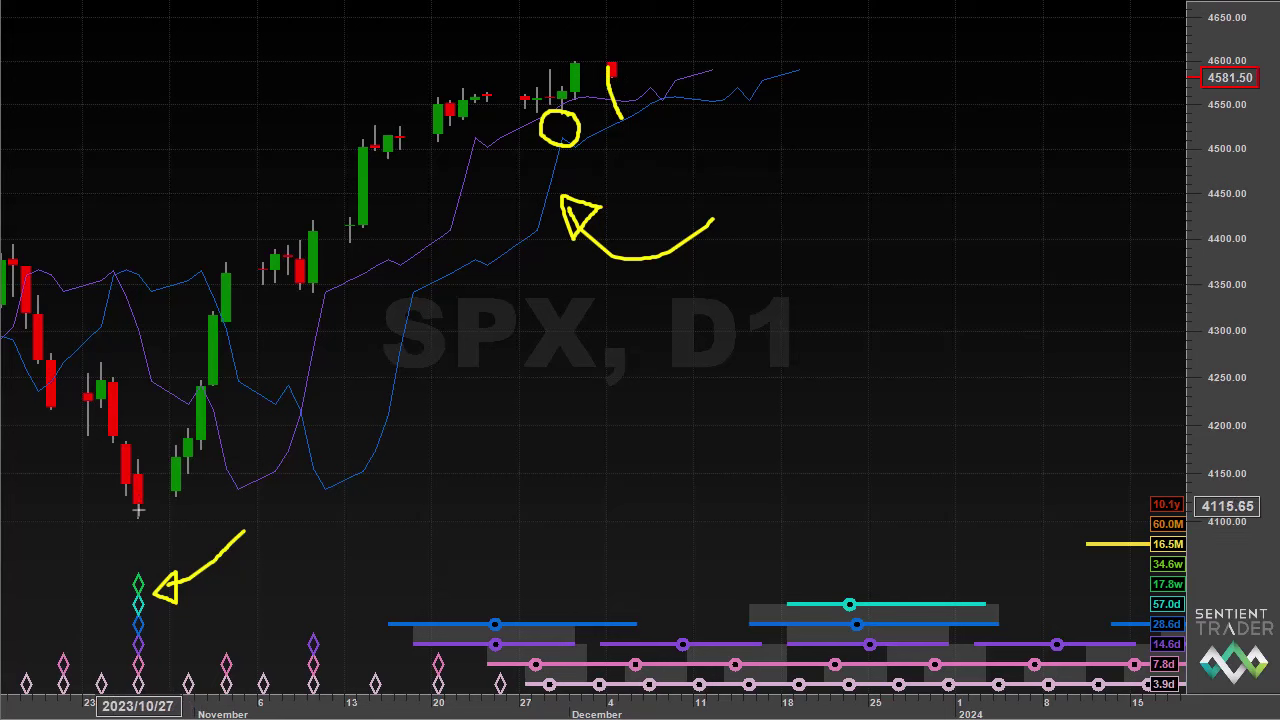
pyautogui.moveTo(138, 510); pyautogui.dragTo(610, 533)
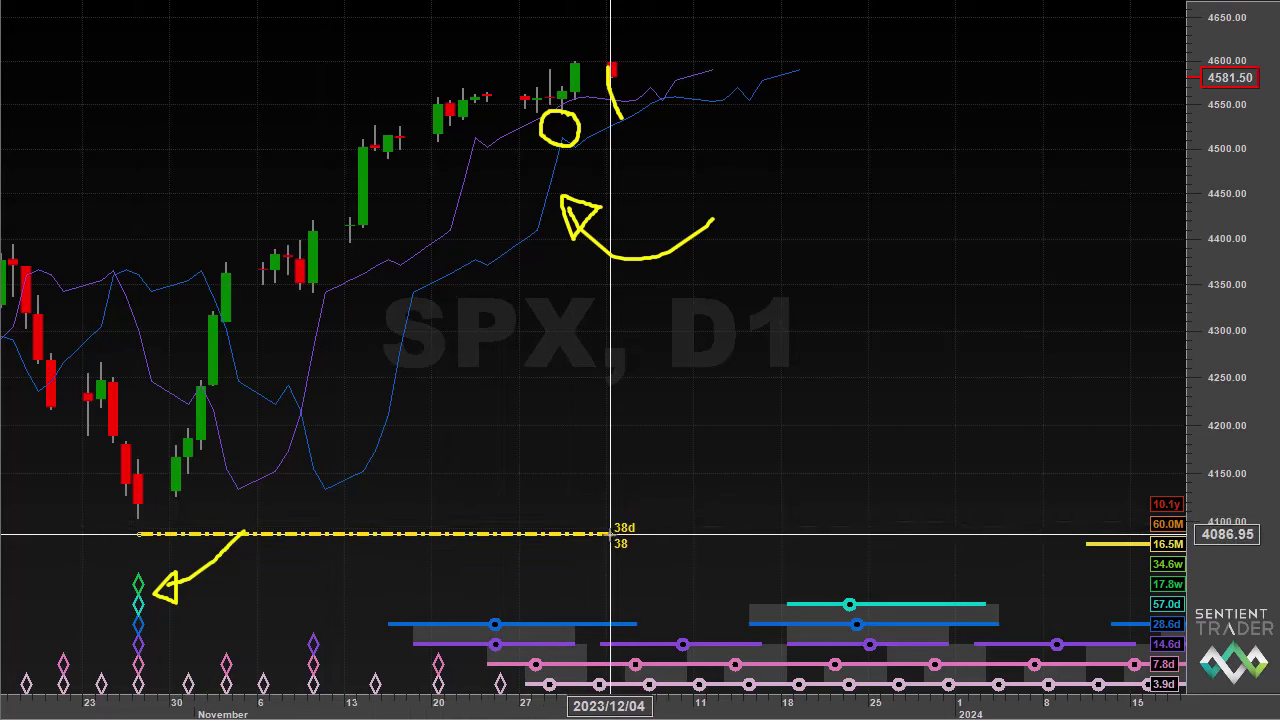
pyautogui.moveTo(610, 533); pyautogui.dragTo(610, 533)
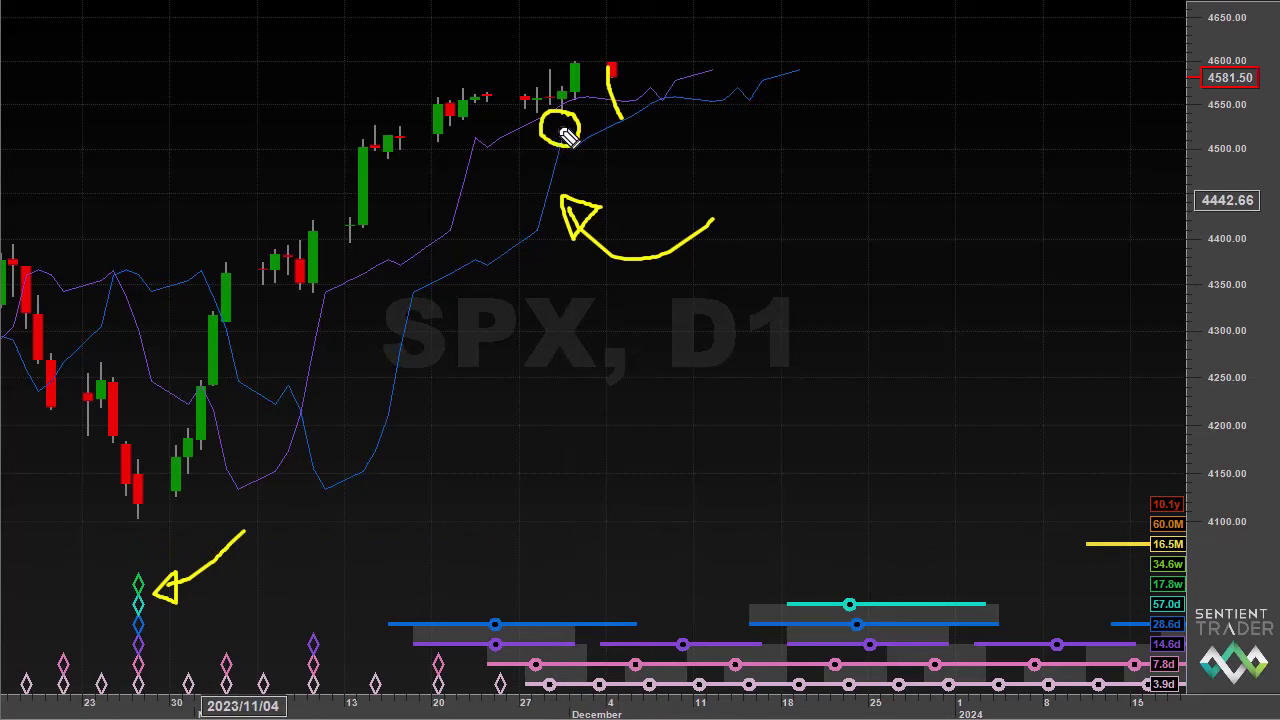
# Clear the annotations, compress the price scale, and draw an arrow down to the 57-day cycle marker
pyautogui.press('Escape')
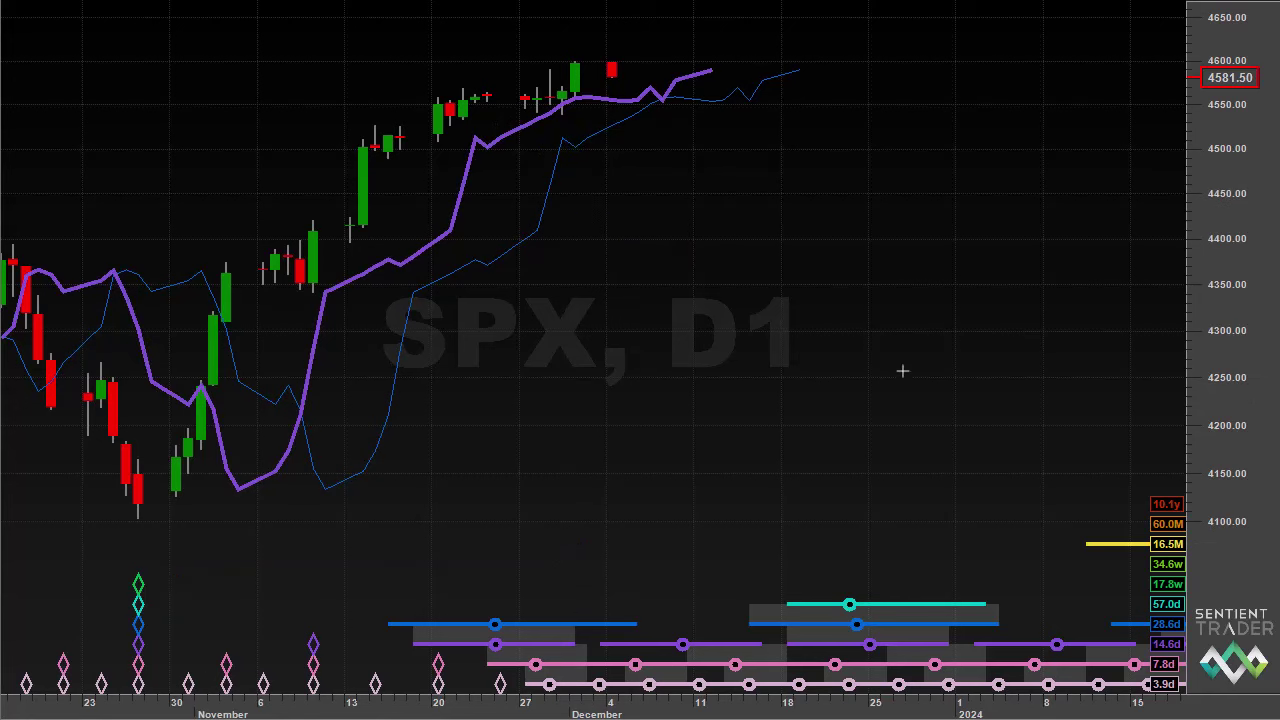
pyautogui.moveTo(1226, 200); pyautogui.dragTo(1226, 240)
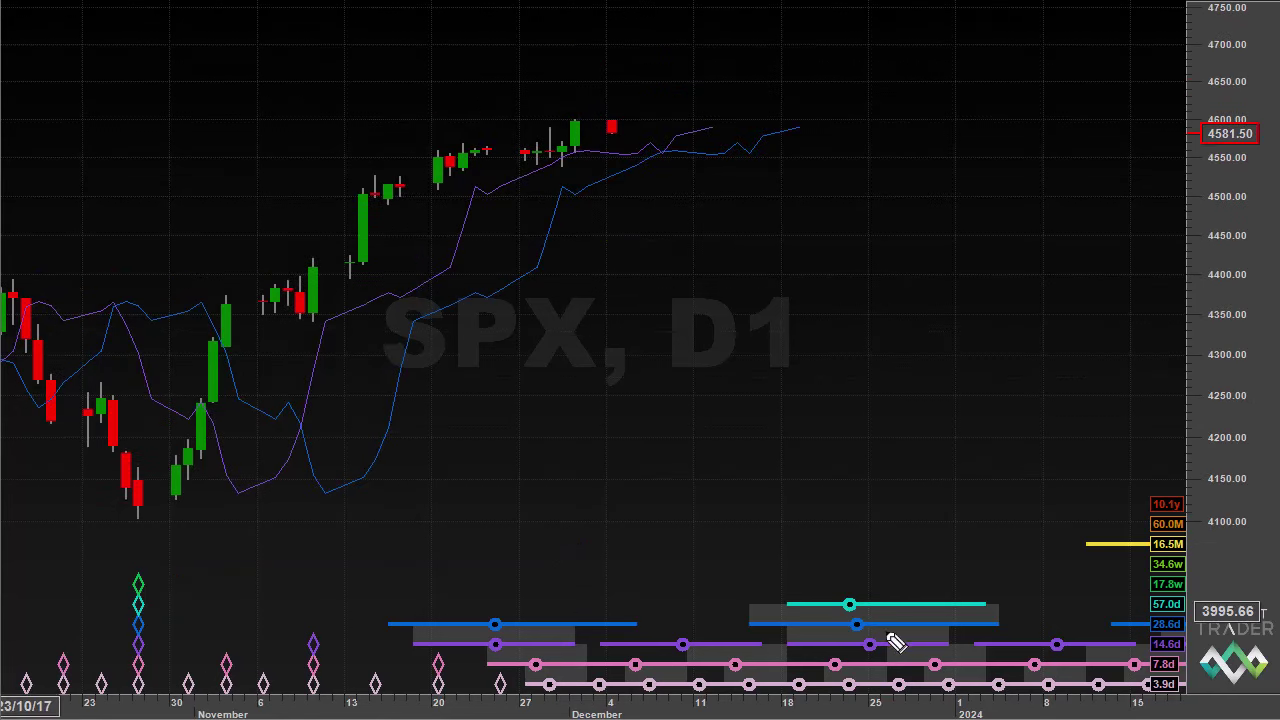
pyautogui.click(898, 440)
pyautogui.moveTo(901, 494)
pyautogui.mouseDown()
pyautogui.moveTo(903, 560)
pyautogui.moveTo(889, 557)
pyautogui.moveTo(914, 546)
pyautogui.moveTo(884, 541)
pyautogui.mouseUp()
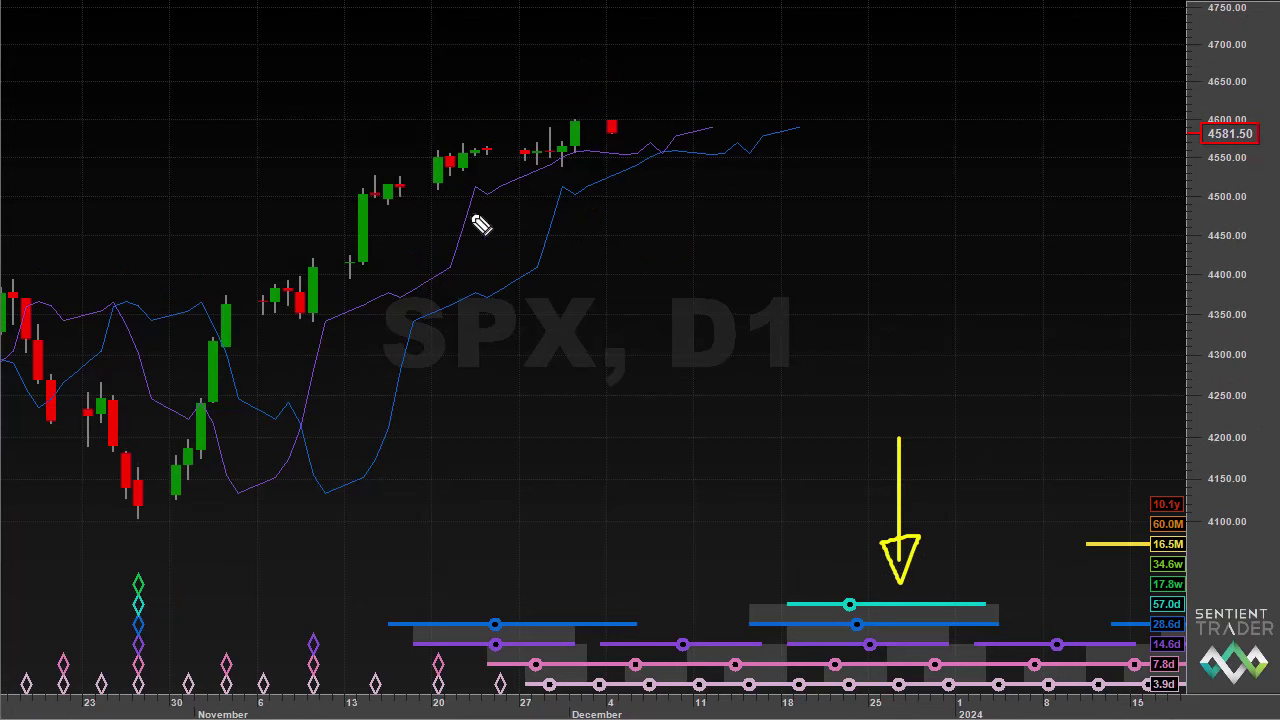
# Trace the rally zigzag from the October low, arrow the FLD lines, and arc to the projected trough
pyautogui.moveTo(137, 514)
pyautogui.mouseDown()
pyautogui.moveTo(194, 477)
pyautogui.moveTo(346, 326)
pyautogui.moveTo(503, 125)
pyautogui.moveTo(565, 163)
pyautogui.mouseUp()
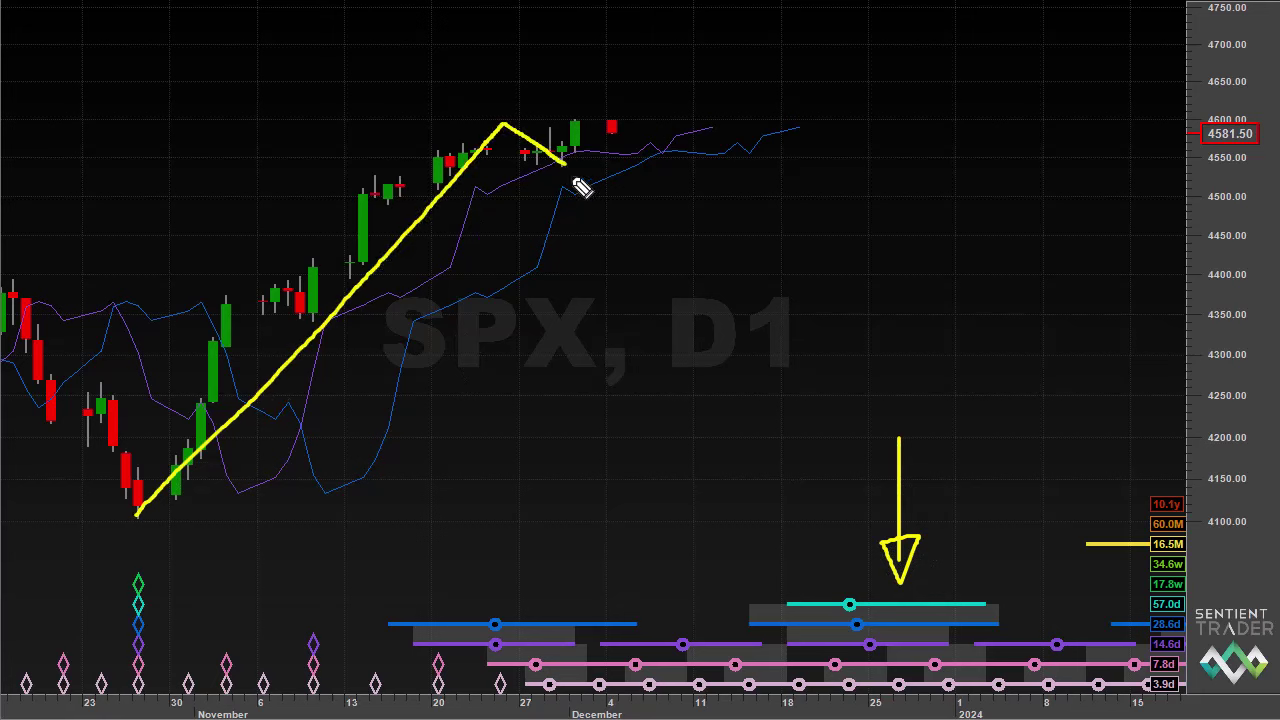
pyautogui.moveTo(565, 163); pyautogui.dragTo(641, 107)
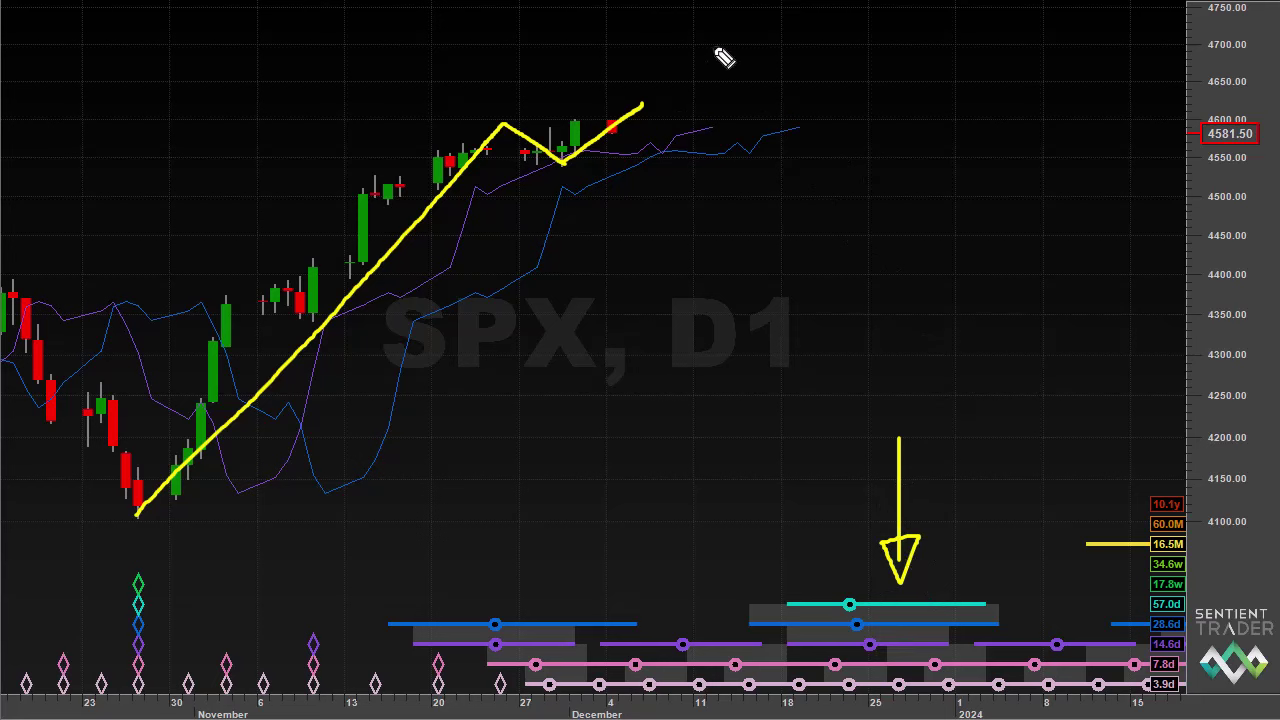
pyautogui.moveTo(598, 418)
pyautogui.mouseDown()
pyautogui.moveTo(397, 412)
pyautogui.moveTo(382, 385)
pyautogui.moveTo(419, 373)
pyautogui.moveTo(394, 421)
pyautogui.mouseUp()
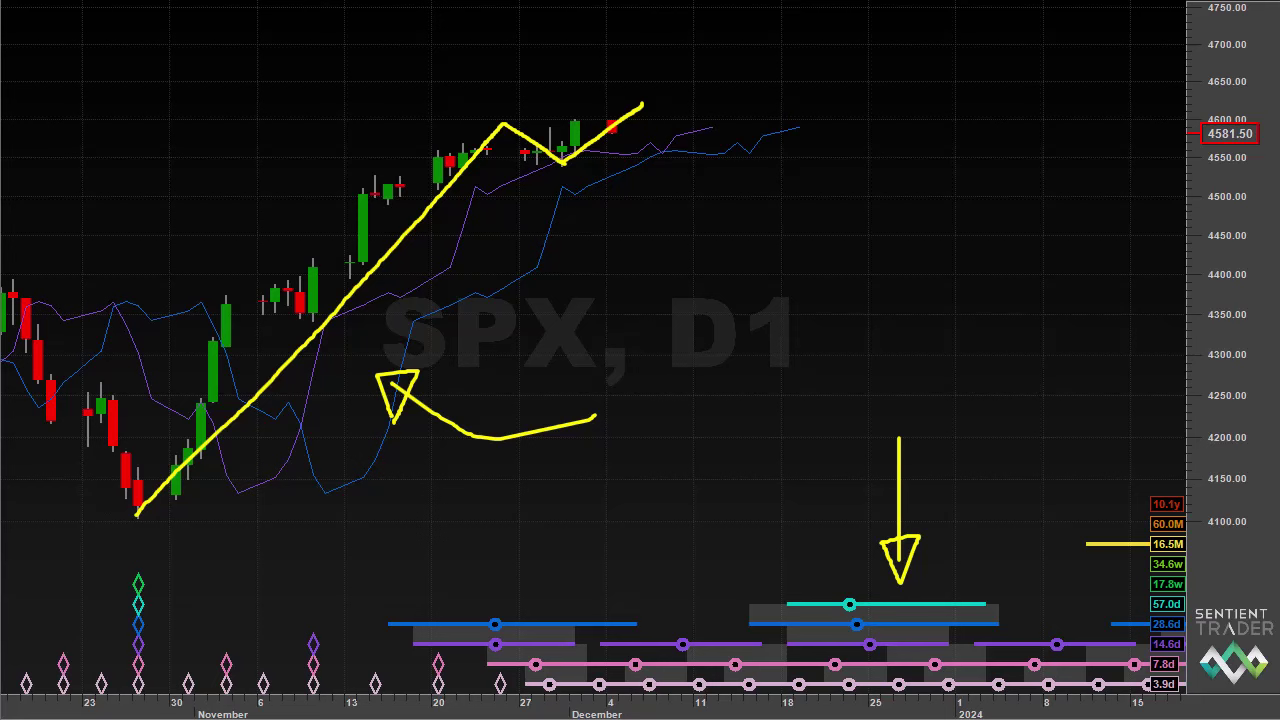
pyautogui.moveTo(145, 595)
pyautogui.mouseDown()
pyautogui.moveTo(227, 447)
pyautogui.moveTo(303, 362)
pyautogui.moveTo(398, 295)
pyautogui.moveTo(480, 266)
pyautogui.moveTo(600, 259)
pyautogui.moveTo(656, 279)
pyautogui.moveTo(764, 358)
pyautogui.moveTo(873, 466)
pyautogui.moveTo(860, 478)
pyautogui.moveTo(886, 488)
pyautogui.mouseUp()
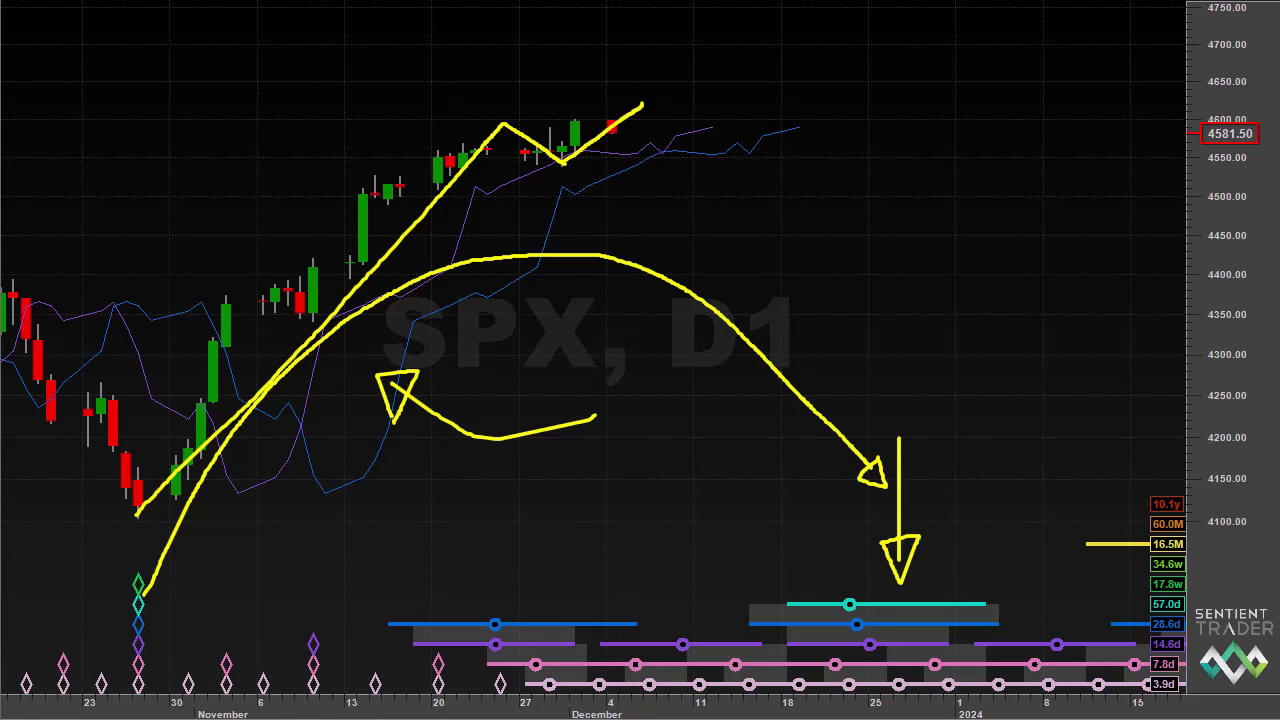
# Clear the annotations and extend the chart back twice to start in July
pyautogui.press('Escape')
pyautogui.click(380, 20)
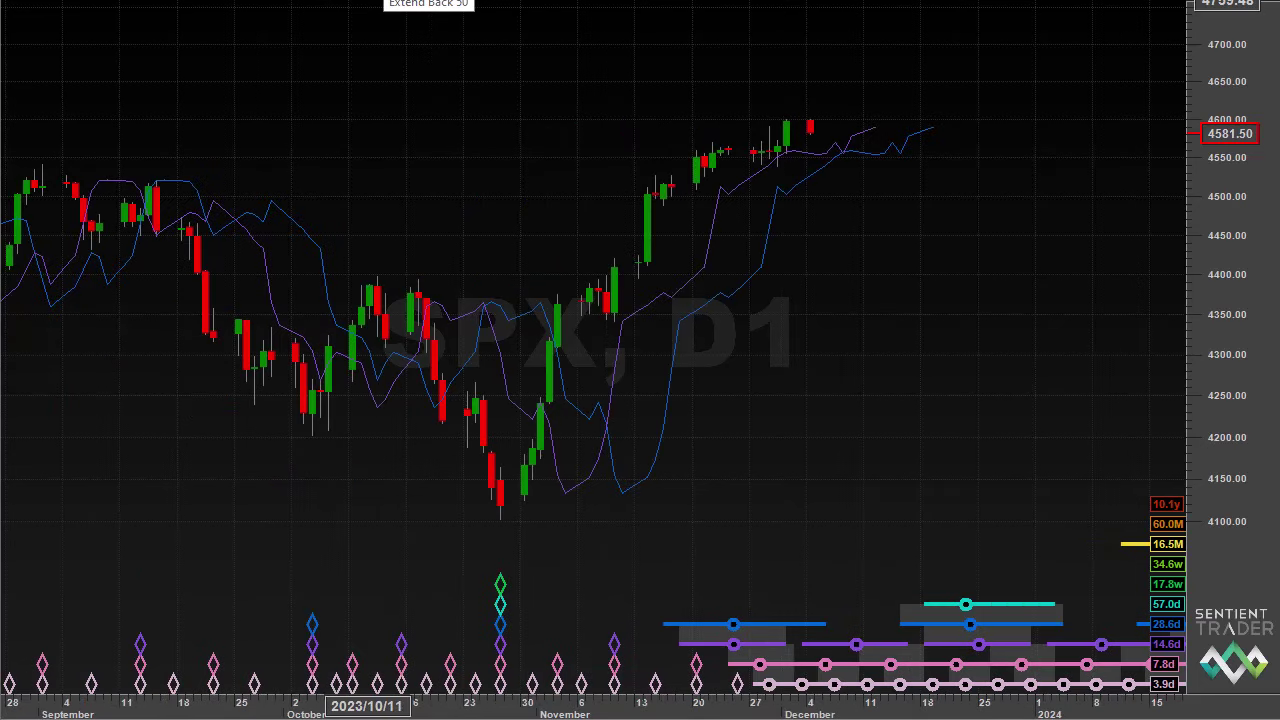
pyautogui.click(366, 23)
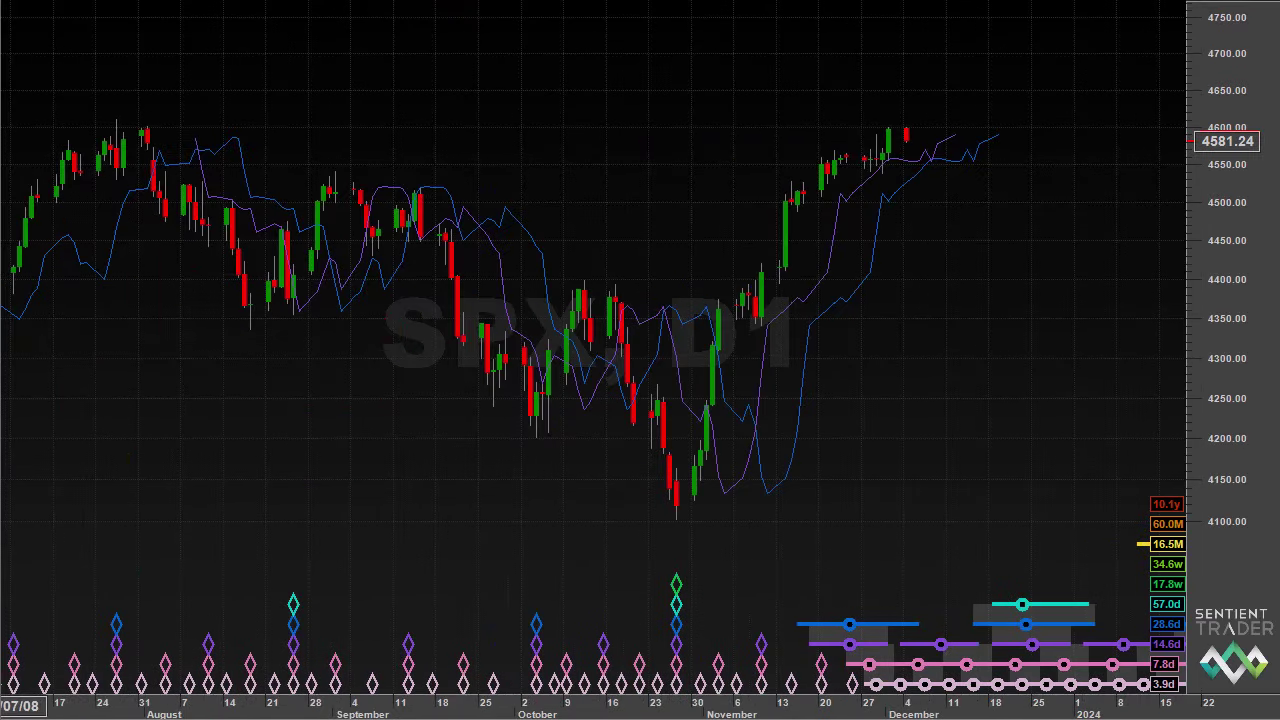
pyautogui.click(100, 122)
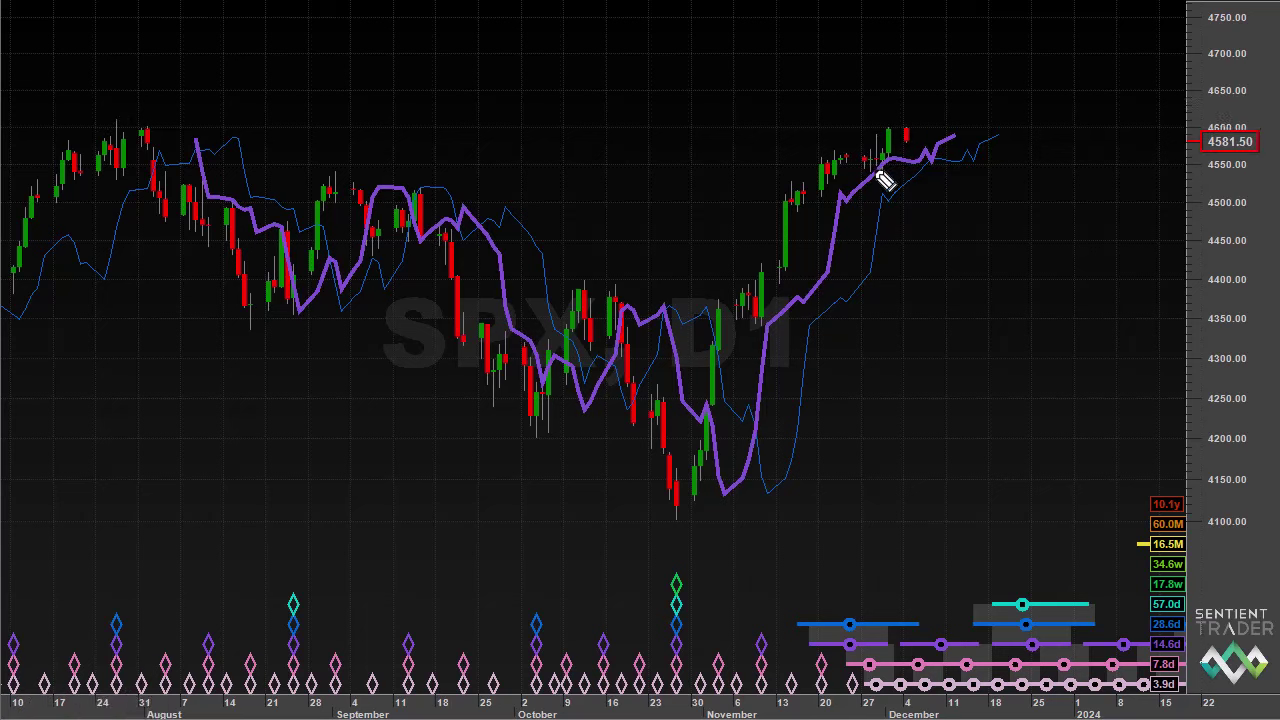
# Sketch the July-high comparison line to current price near 4600, then erase the drawings
pyautogui.moveTo(895, 160); pyautogui.dragTo(911, 129)
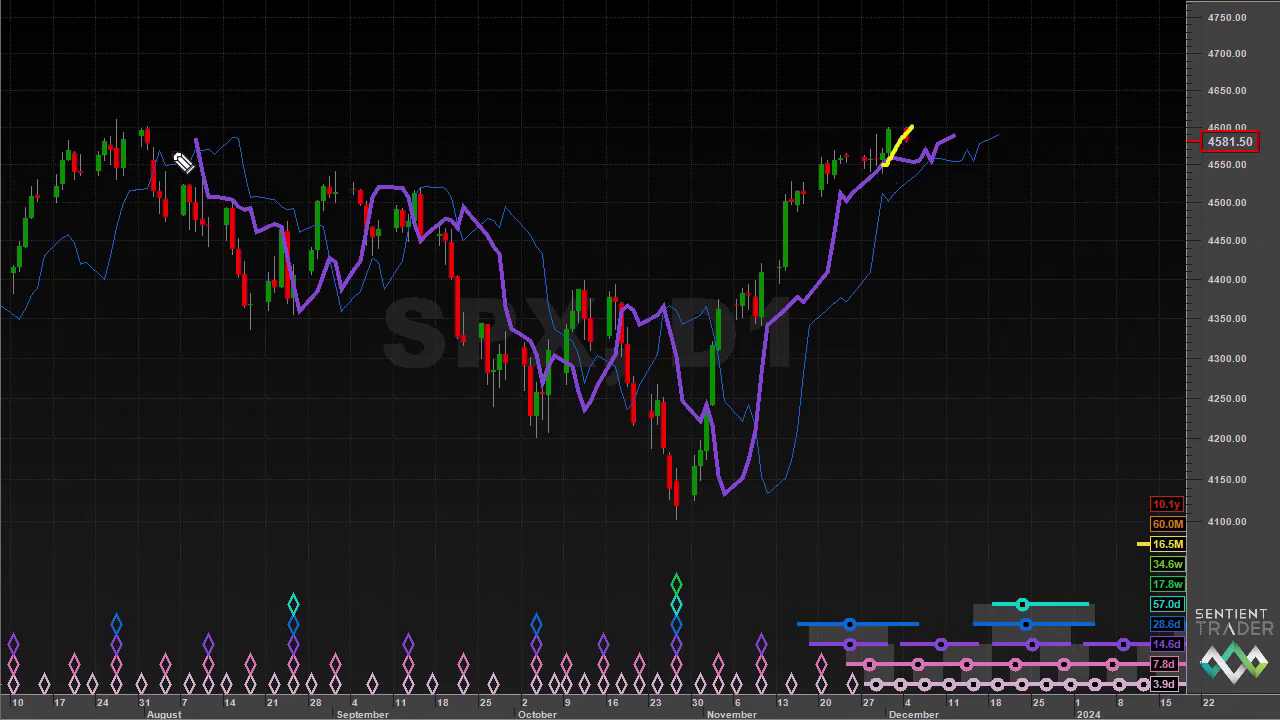
pyautogui.moveTo(101, 118)
pyautogui.mouseDown()
pyautogui.moveTo(882, 114)
pyautogui.moveTo(858, 116)
pyautogui.mouseUp()
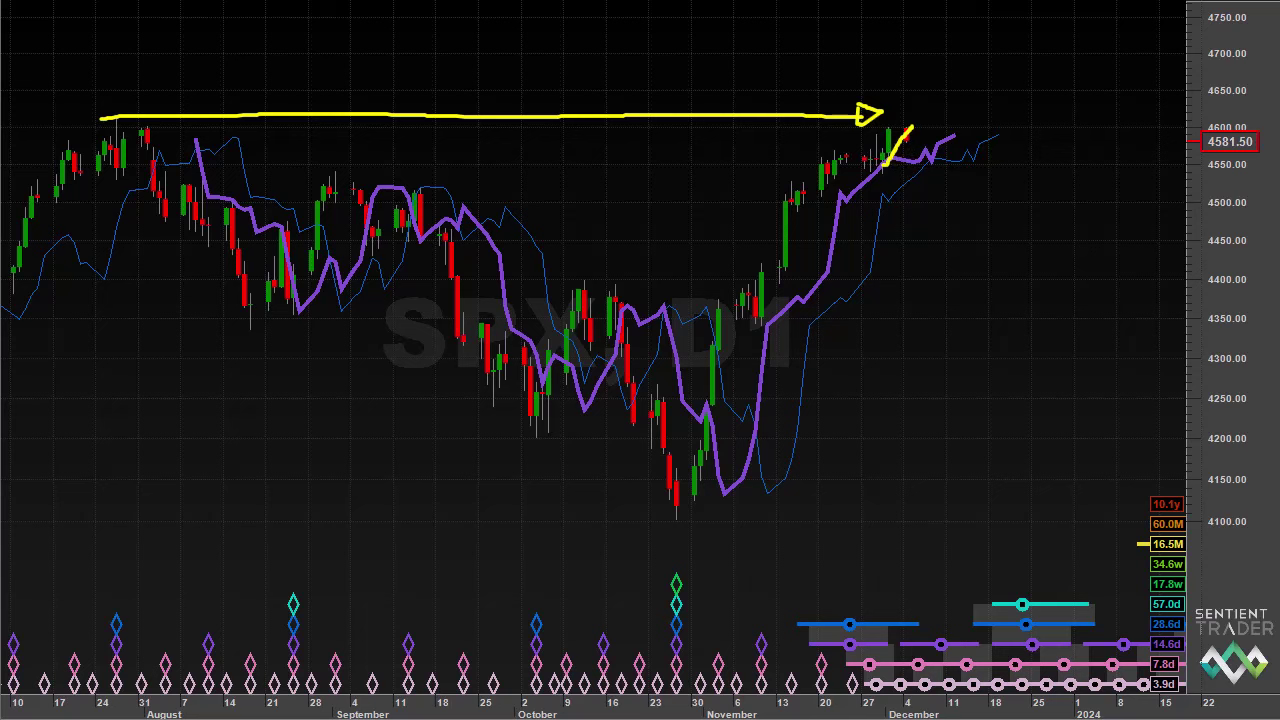
pyautogui.press('Escape')
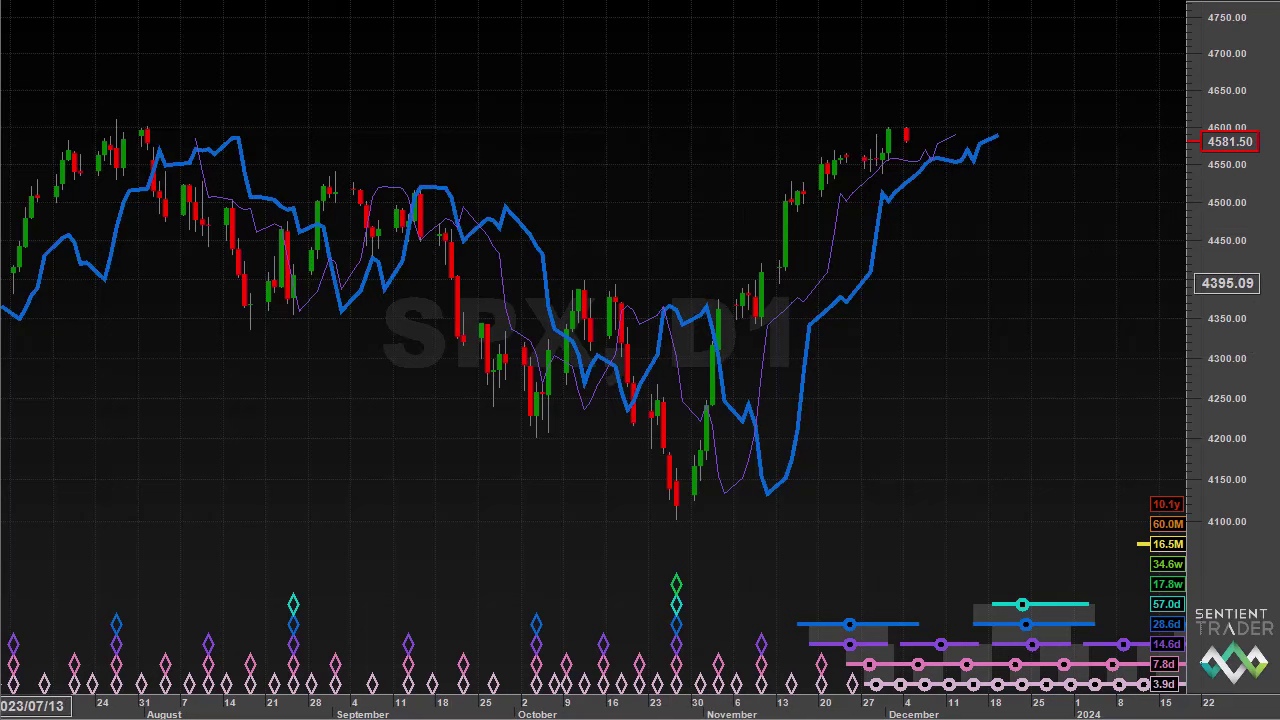
# Deselect the blue FLD line and switch the display to the longer-cycle FLD, shown in green
pyautogui.click(340, 468)
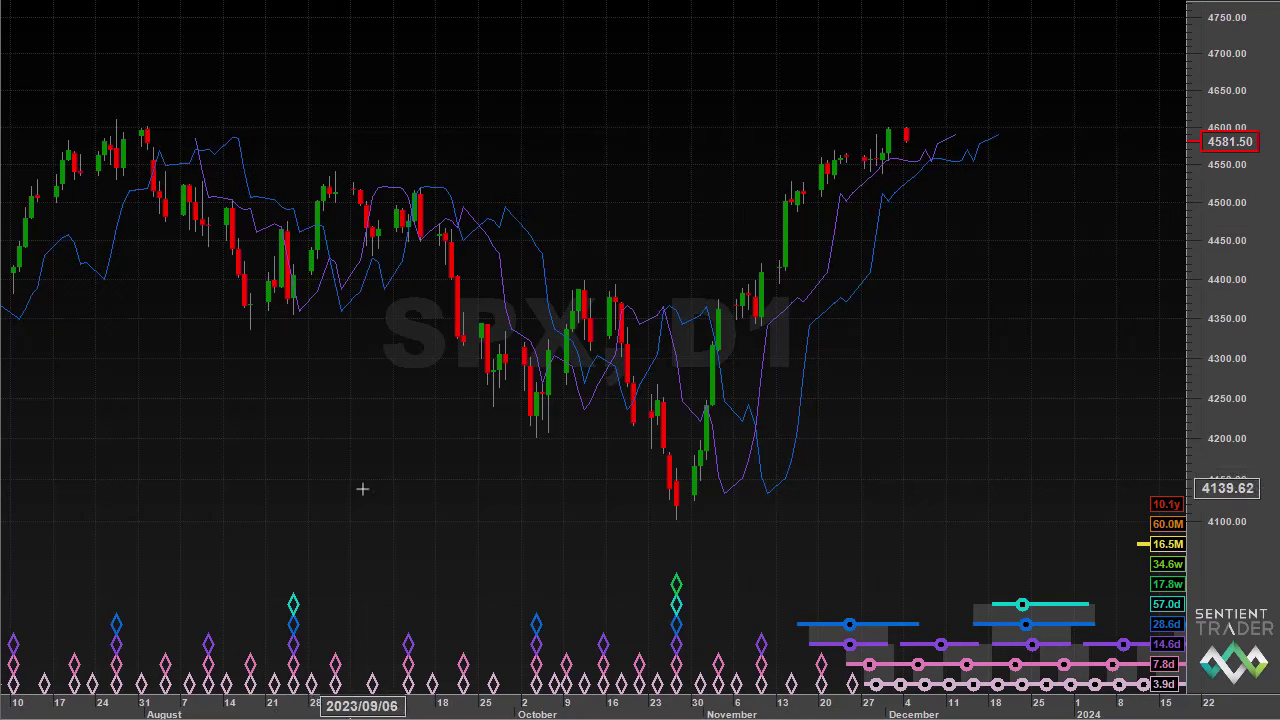
pyautogui.click(712, 421)
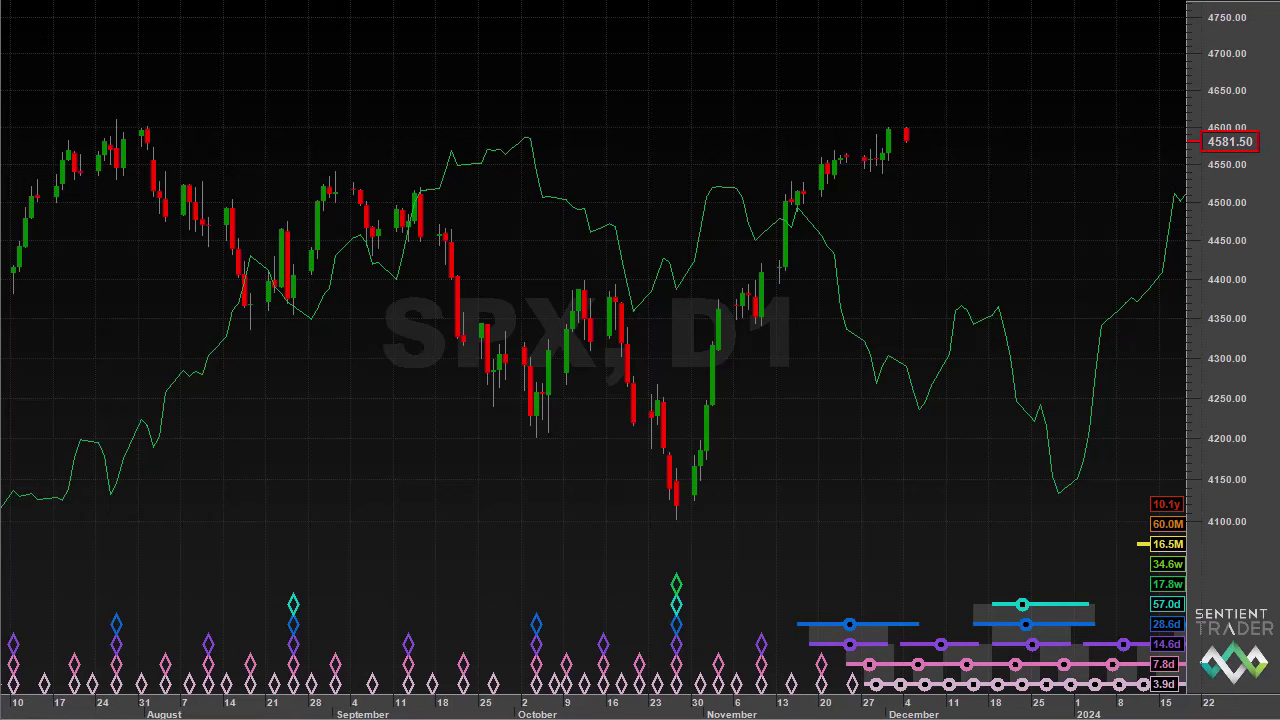
# Switch SPX to weekly candles, widen the price scale, and pan to show projected weeks into March 2024
pyautogui.press('w')
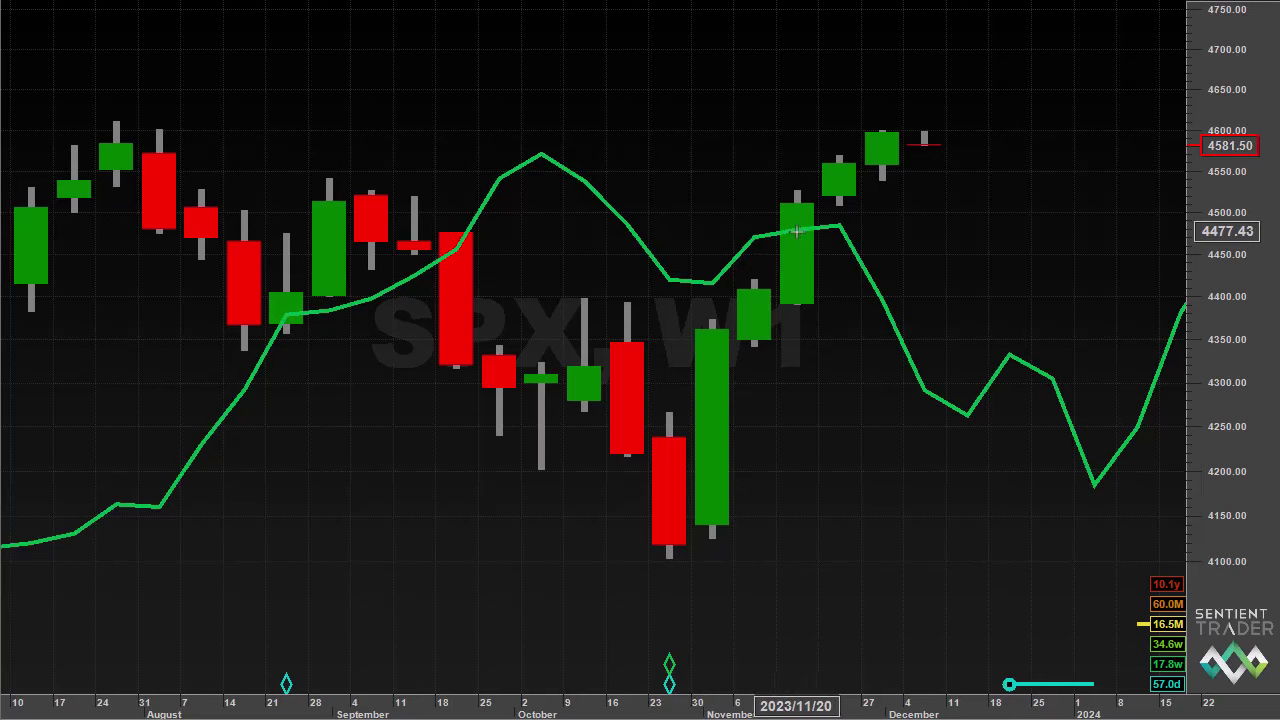
pyautogui.moveTo(1226, 47); pyautogui.dragTo(1215, 185)
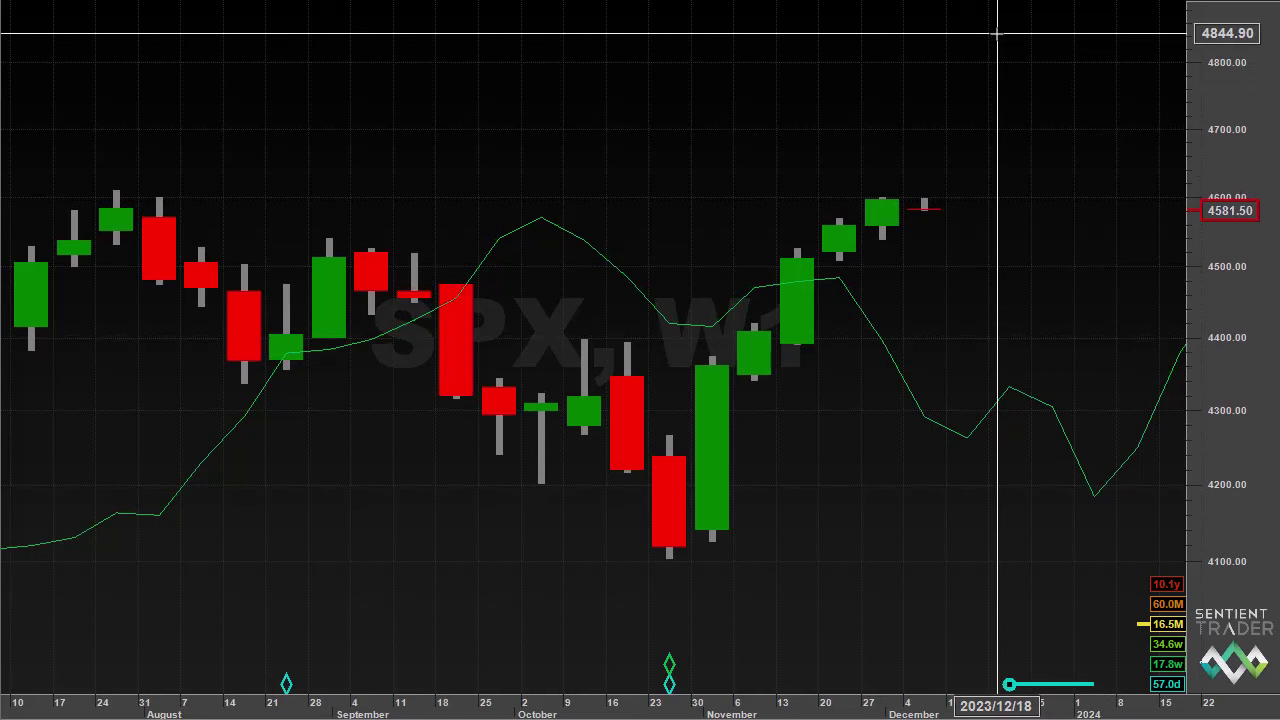
pyautogui.moveTo(996, 33); pyautogui.dragTo(640, 51)
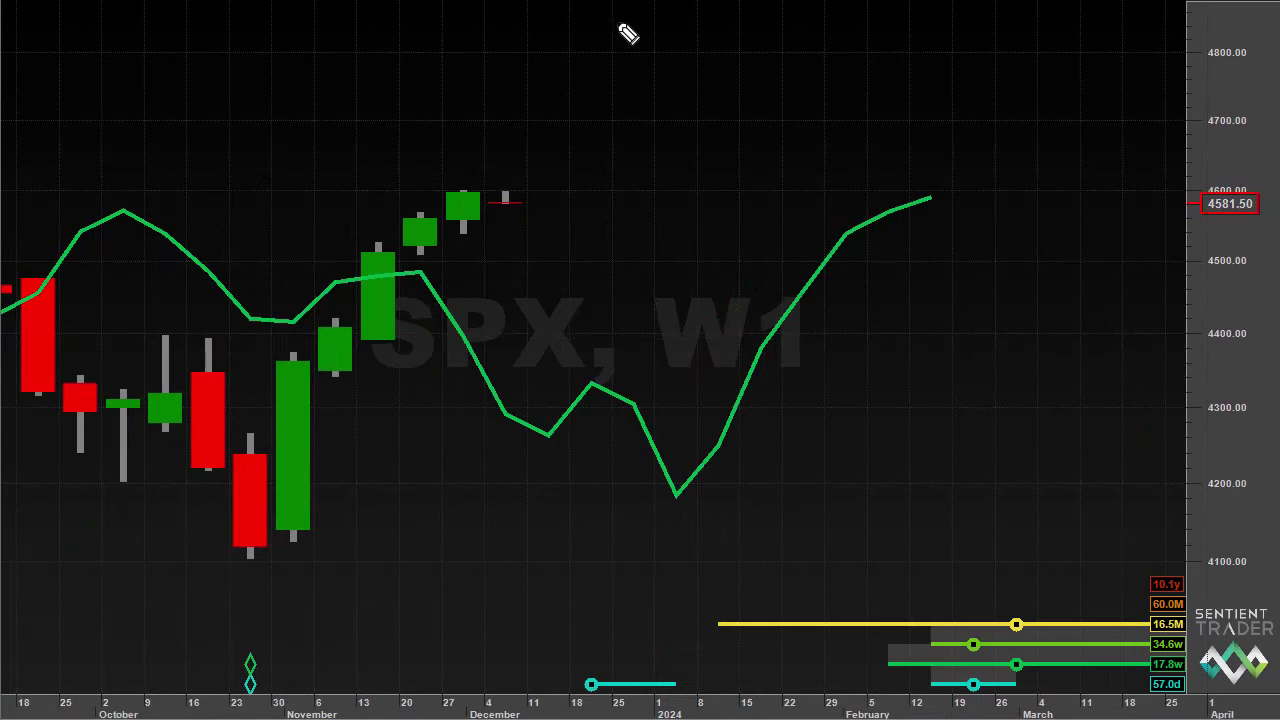
# Draw yellow arrows at the latest weeks, 57.0d and 16.5M troughs; circle the 34.6w and 17.8w markers
pyautogui.moveTo(582, 19)
pyautogui.mouseDown()
pyautogui.moveTo(630, 8)
pyautogui.moveTo(630, 28)
pyautogui.moveTo(655, 24)
pyautogui.moveTo(634, 12)
pyautogui.mouseUp()
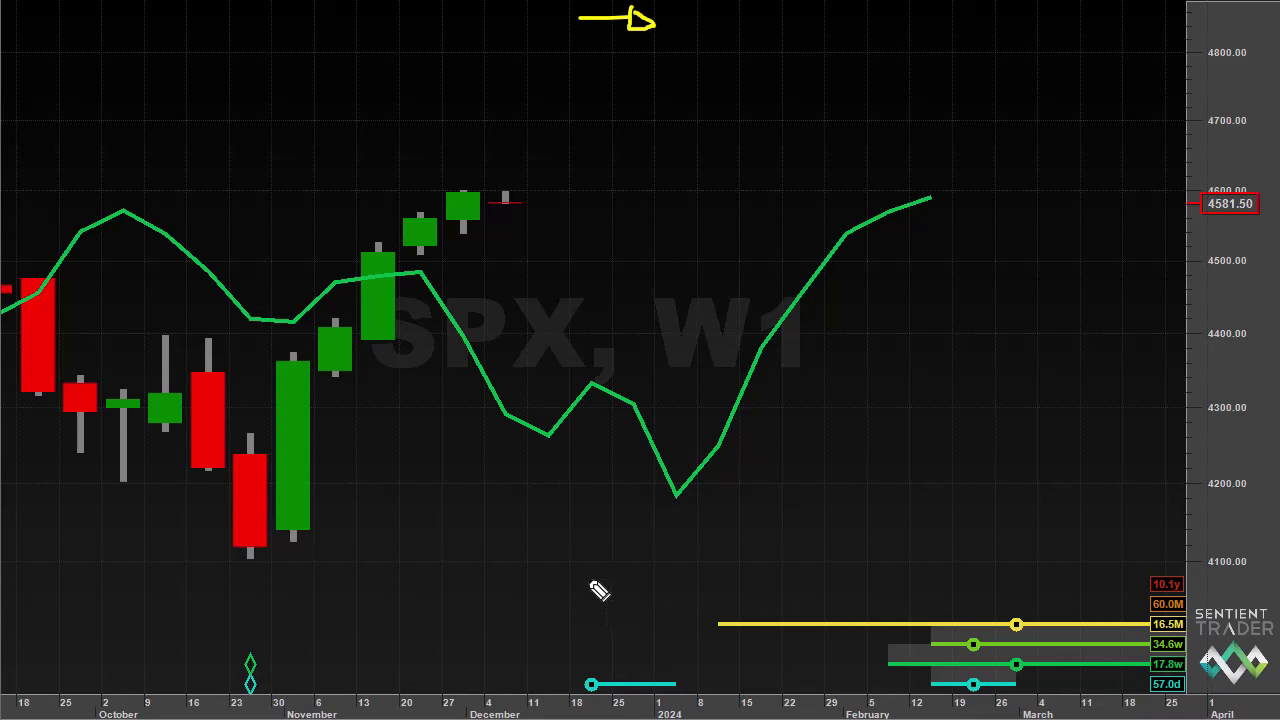
pyautogui.moveTo(592, 566)
pyautogui.mouseDown()
pyautogui.moveTo(594, 634)
pyautogui.moveTo(608, 634)
pyautogui.moveTo(592, 628)
pyautogui.mouseUp()
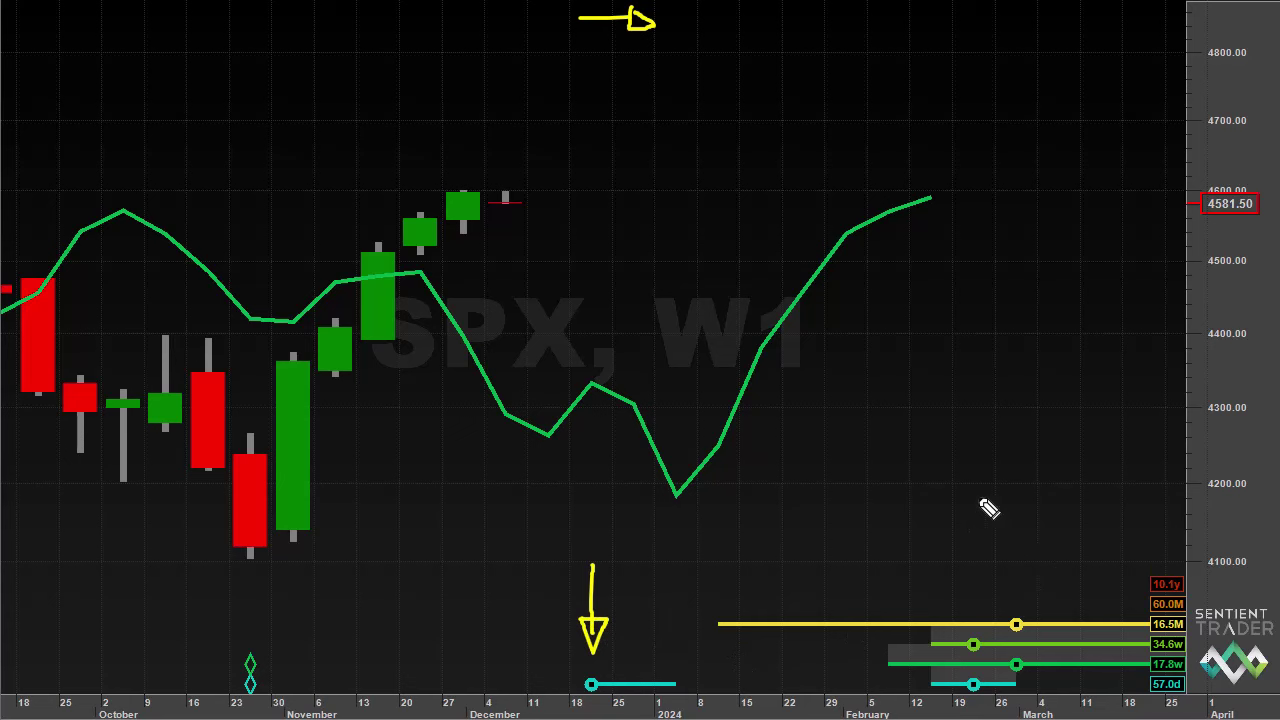
pyautogui.moveTo(990, 468)
pyautogui.mouseDown()
pyautogui.moveTo(990, 592)
pyautogui.moveTo(1020, 531)
pyautogui.moveTo(990, 538)
pyautogui.mouseUp()
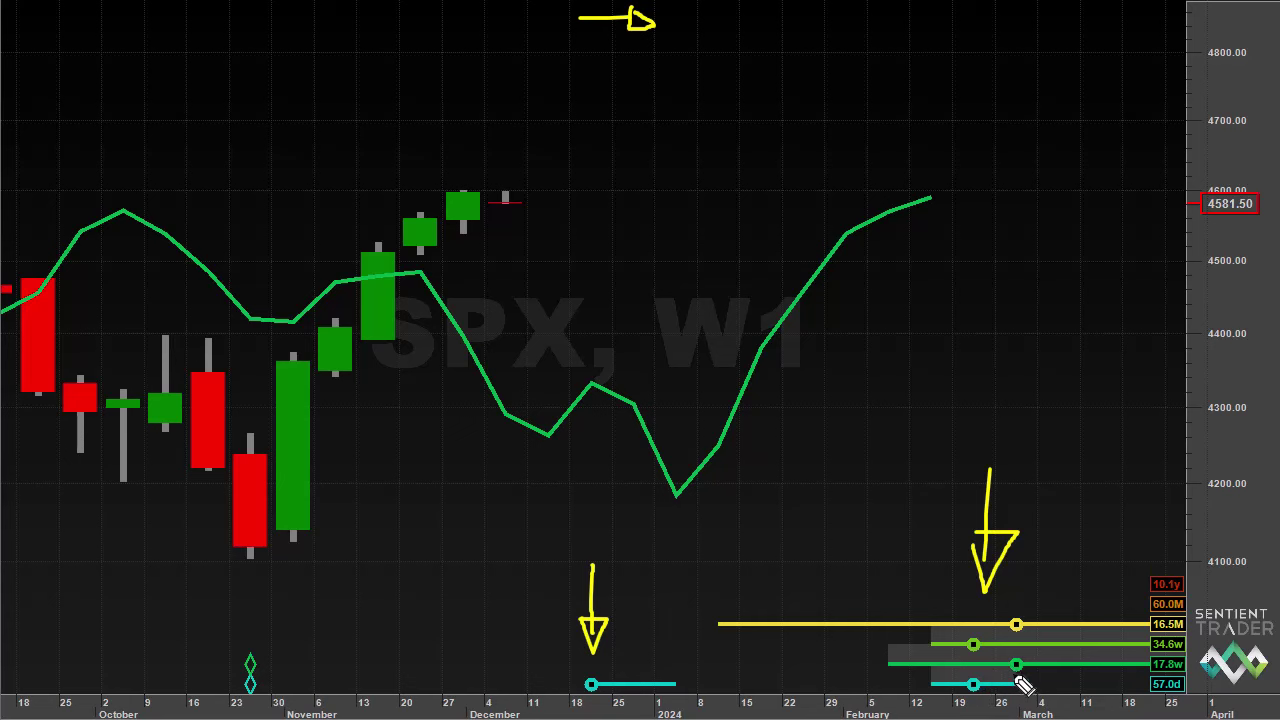
pyautogui.moveTo(1008, 670)
pyautogui.mouseDown()
pyautogui.moveTo(971, 657)
pyautogui.moveTo(980, 646)
pyautogui.mouseUp()
pyautogui.moveTo(1016, 560)
pyautogui.mouseDown()
pyautogui.moveTo(1011, 611)
pyautogui.moveTo(1022, 590)
pyautogui.mouseUp()
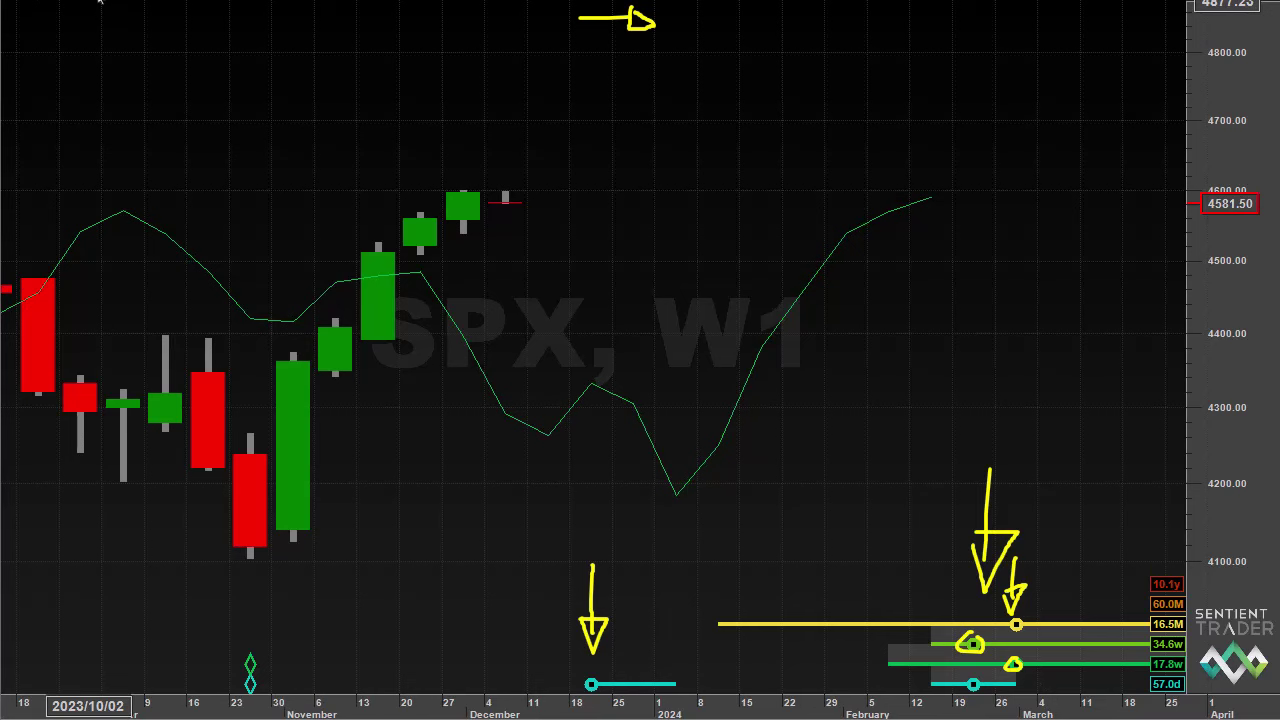
# Plot the 40 week FLD on the weekly SPX chart
pyautogui.click(100, 2)
pyautogui.click(100, 98)
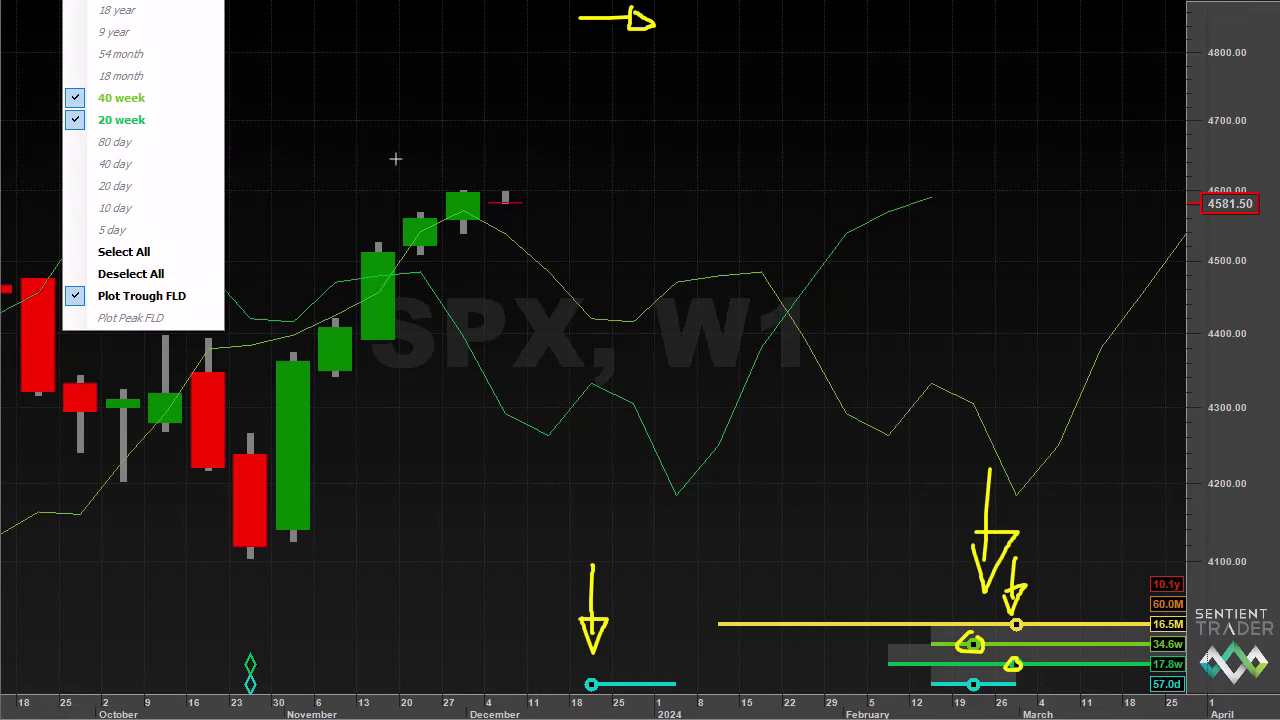
pyautogui.click(396, 157)
# Circle the green candle crossing the FLD and draw arrows at the latest candle and highs
pyautogui.moveTo(174, 414)
pyautogui.mouseDown()
pyautogui.moveTo(163, 405)
pyautogui.moveTo(149, 430)
pyautogui.moveTo(184, 422)
pyautogui.mouseUp()
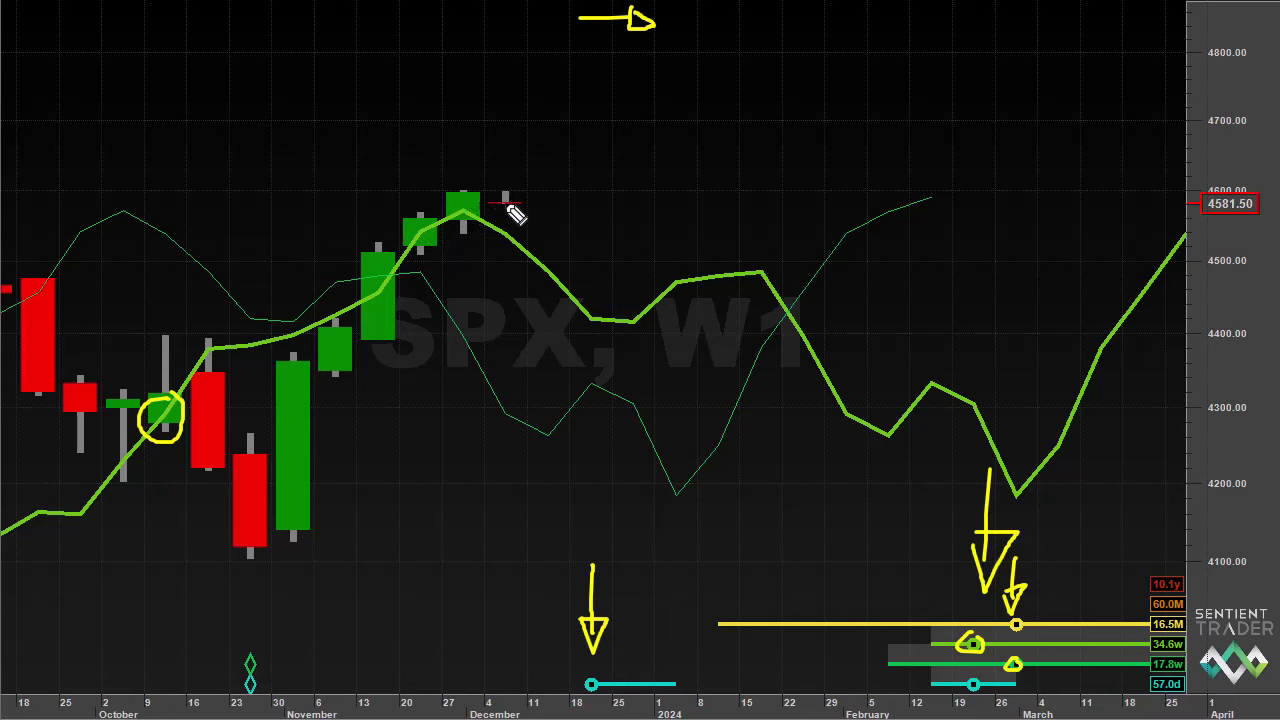
pyautogui.moveTo(583, 164)
pyautogui.mouseDown()
pyautogui.moveTo(532, 186)
pyautogui.moveTo(543, 183)
pyautogui.mouseUp()
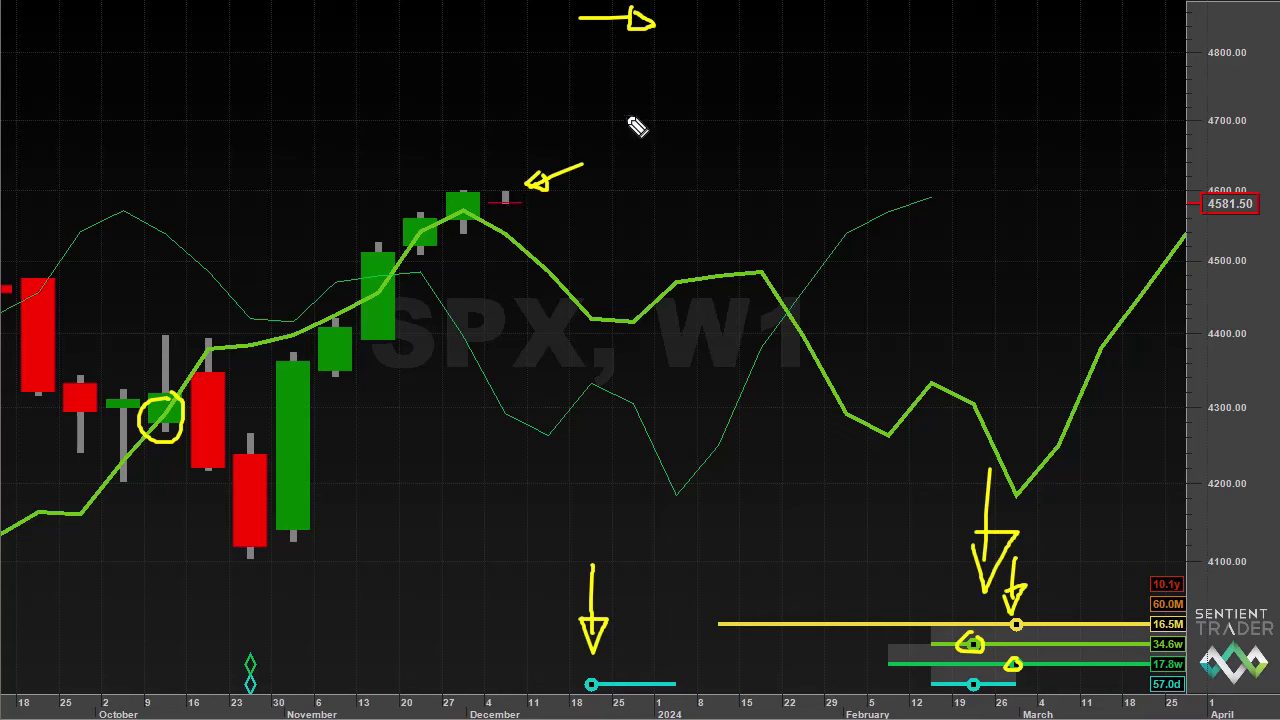
pyautogui.moveTo(622, 126)
pyautogui.mouseDown()
pyautogui.moveTo(708, 37)
pyautogui.moveTo(728, 50)
pyautogui.moveTo(690, 44)
pyautogui.mouseUp()
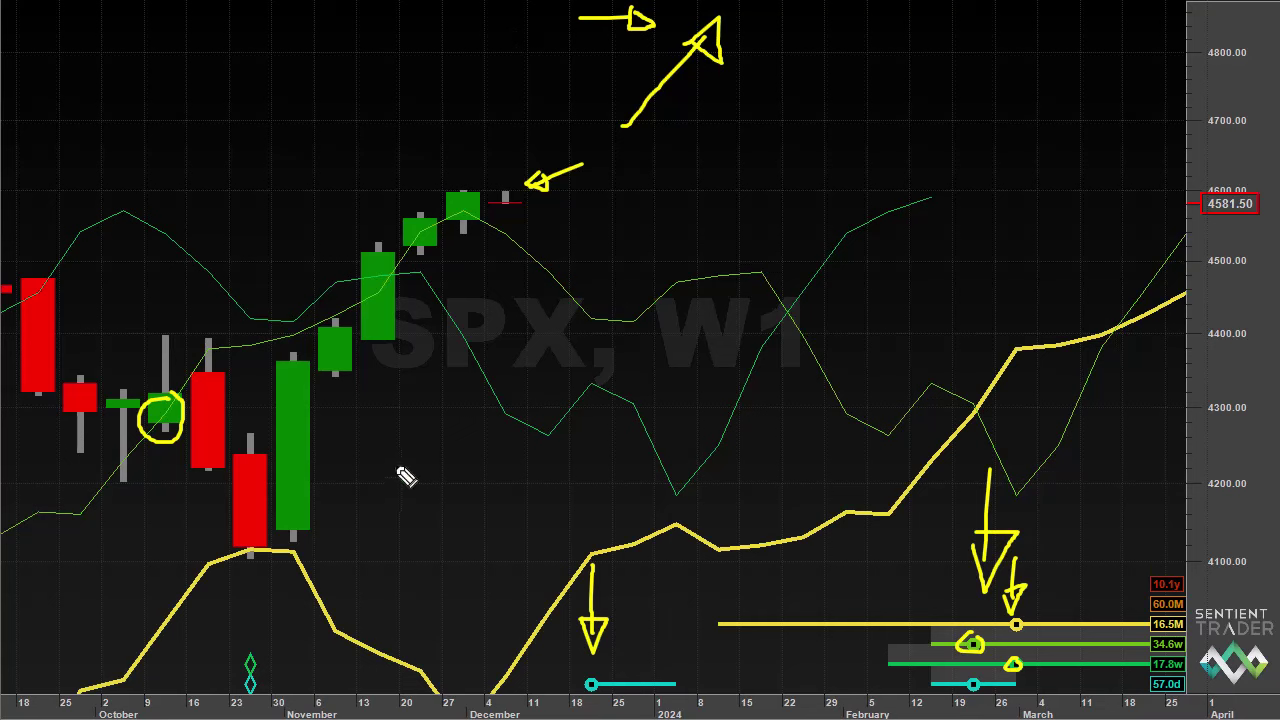
# Draw an arrow toward the yellow FLD and circle the late-October red candle low
pyautogui.moveTo(428, 485)
pyautogui.mouseDown()
pyautogui.moveTo(383, 566)
pyautogui.moveTo(349, 584)
pyautogui.moveTo(357, 594)
pyautogui.mouseUp()
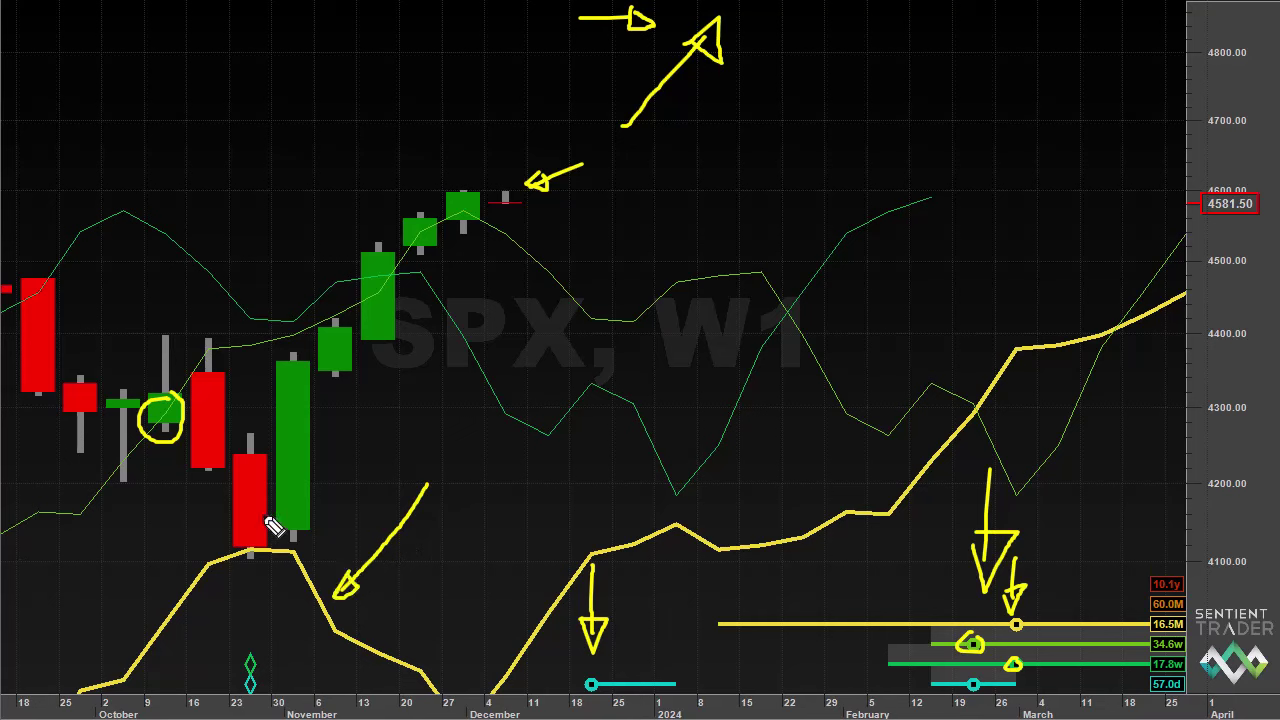
pyautogui.moveTo(343, 512)
pyautogui.mouseDown()
pyautogui.moveTo(228, 481)
pyautogui.moveTo(190, 530)
pyautogui.moveTo(225, 608)
pyautogui.moveTo(302, 620)
pyautogui.moveTo(350, 588)
pyautogui.moveTo(355, 528)
pyautogui.mouseUp()
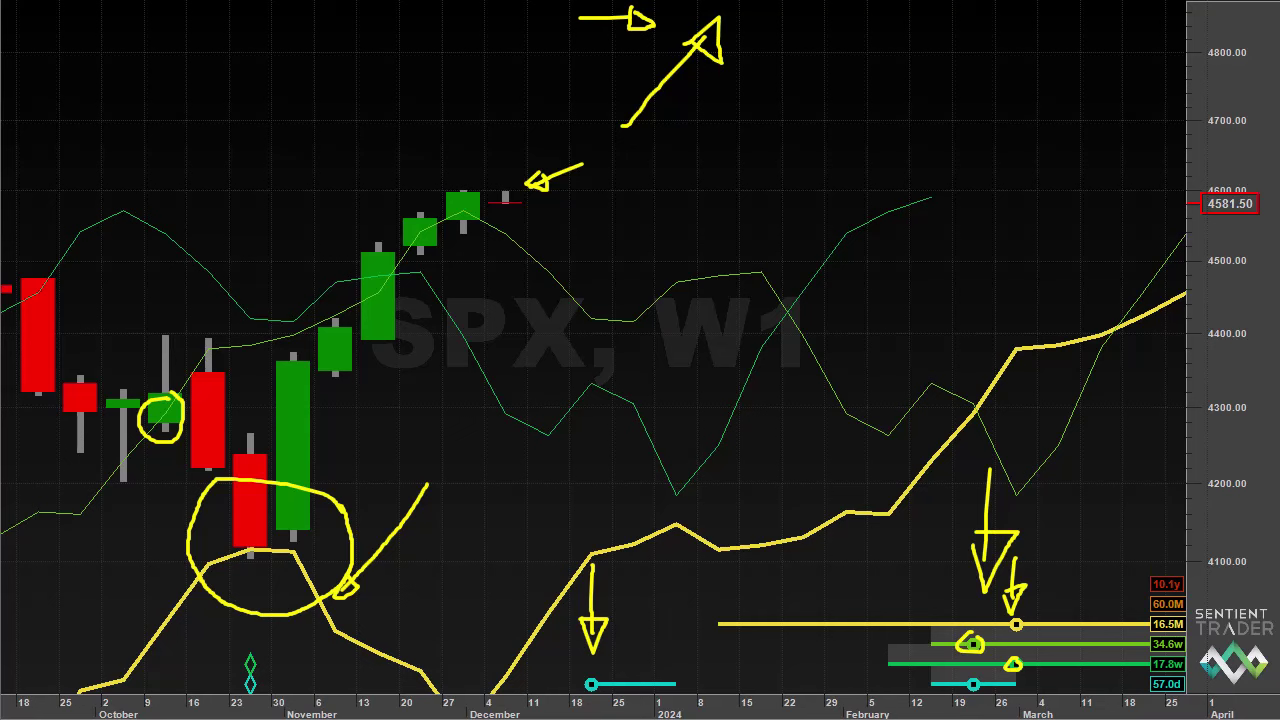
# Clear all annotations, zoom out to about two years, and circle the October 2022 trough diamonds
pyautogui.press('Escape')
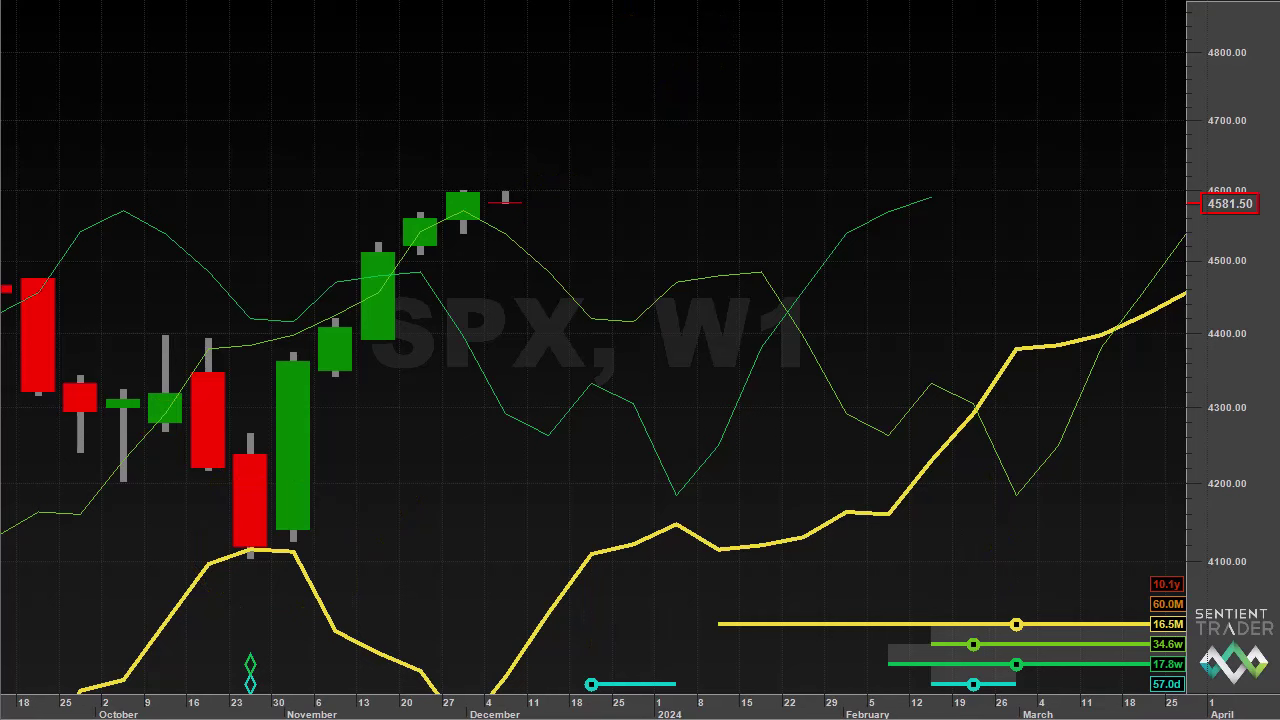
pyautogui.scroll(-5, 188, 600)
pyautogui.moveTo(182, 592)
pyautogui.mouseDown()
pyautogui.moveTo(160, 522)
pyautogui.moveTo(112, 558)
pyautogui.moveTo(92, 680)
pyautogui.moveTo(148, 712)
pyautogui.moveTo(194, 614)
pyautogui.moveTo(183, 590)
pyautogui.moveTo(143, 606)
pyautogui.moveTo(163, 614)
pyautogui.moveTo(150, 597)
pyautogui.mouseUp()
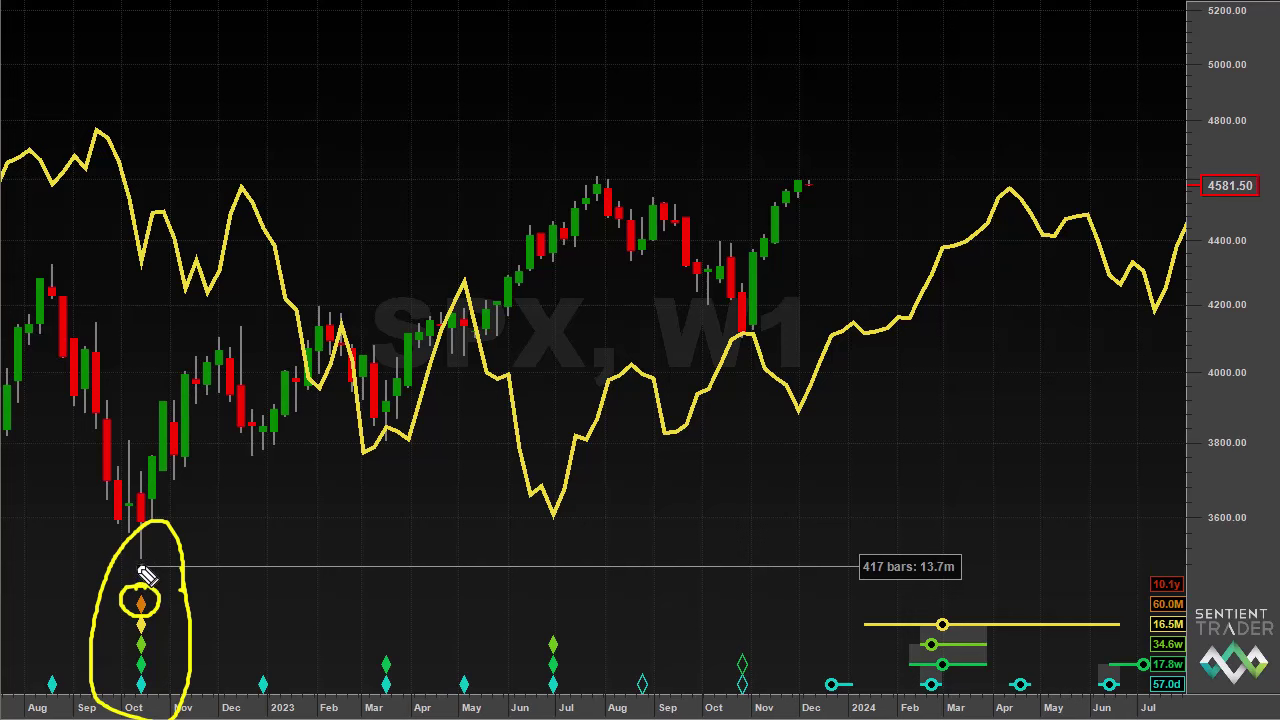
pyautogui.moveTo(135, 566)
pyautogui.mouseDown()
pyautogui.moveTo(129, 575)
pyautogui.moveTo(139, 563)
pyautogui.moveTo(152, 574)
pyautogui.moveTo(150, 603)
pyautogui.mouseUp()
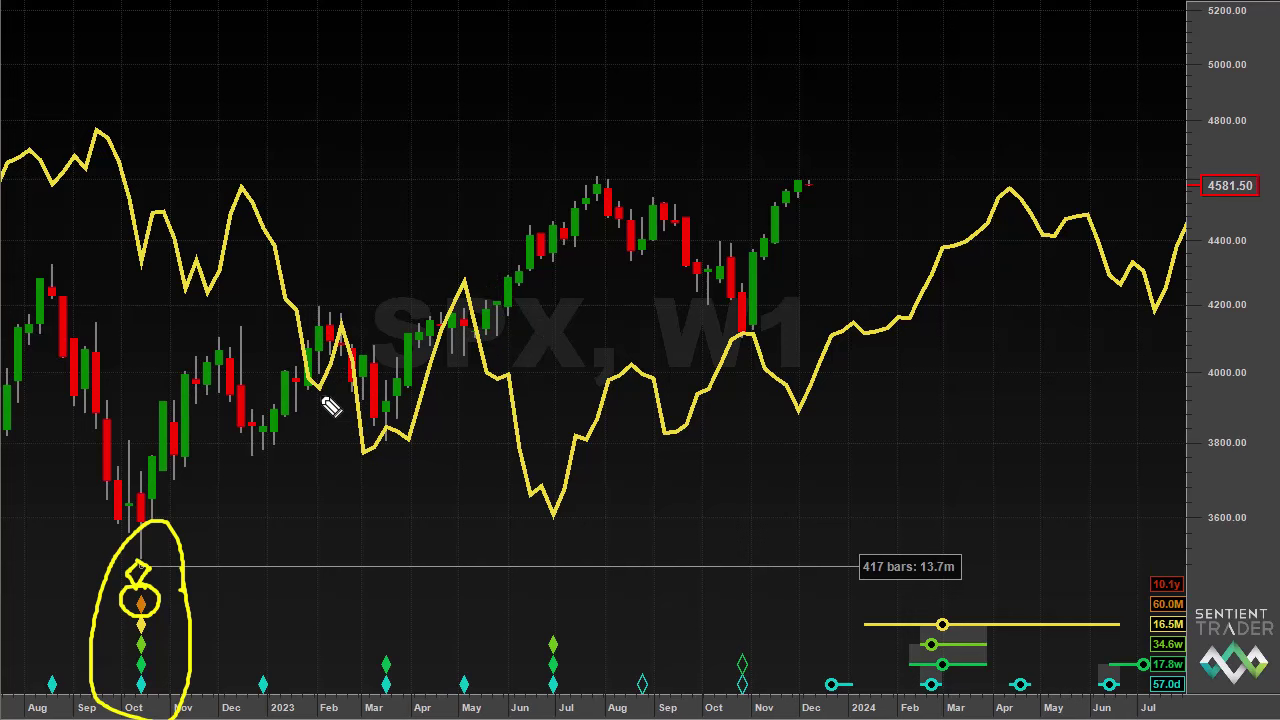
# Draw yellow X marks on the February, March and May FLD crossings
pyautogui.moveTo(298, 393); pyautogui.dragTo(320, 357)
pyautogui.moveTo(376, 409); pyautogui.dragTo(391, 424)
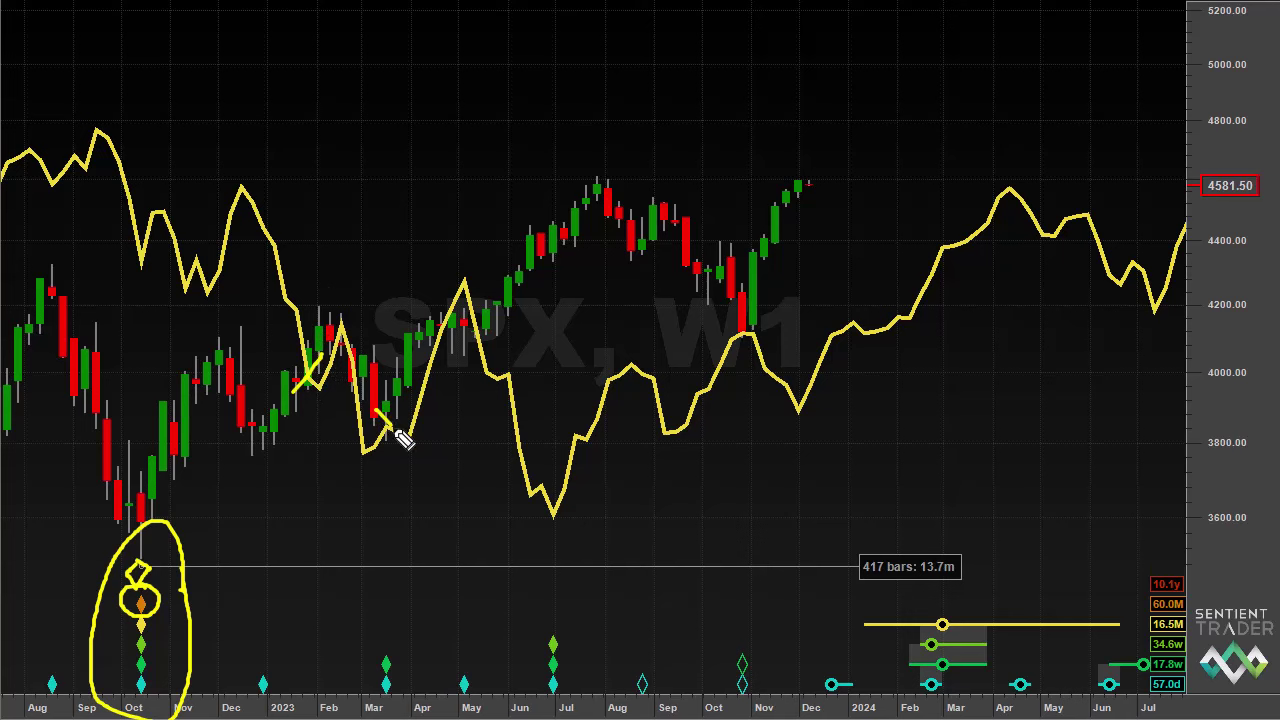
pyautogui.moveTo(463, 321); pyautogui.dragTo(479, 310)
pyautogui.moveTo(298, 360); pyautogui.dragTo(322, 386)
pyautogui.moveTo(399, 409); pyautogui.dragTo(381, 433)
pyautogui.moveTo(460, 308); pyautogui.dragTo(485, 330)
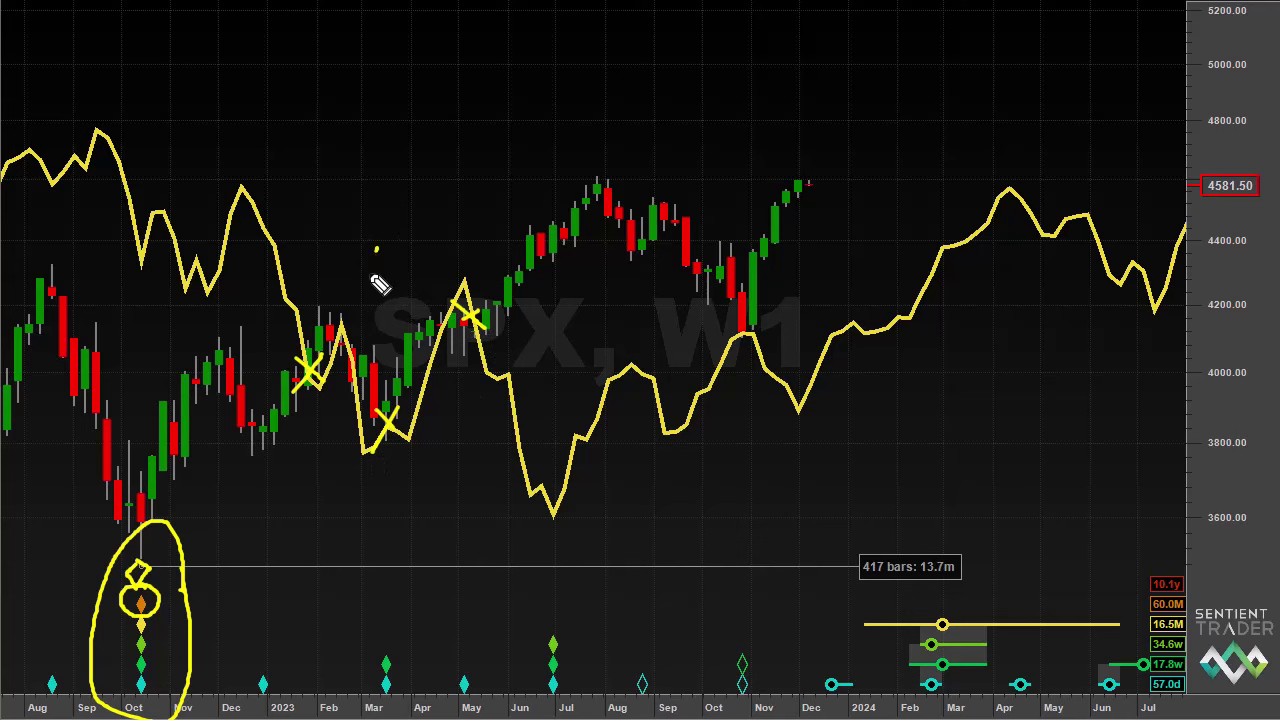
# Label the crossings 'A', add arrows at the July high and December FLD dip, and triangle the projected troughs
pyautogui.moveTo(368, 274)
pyautogui.mouseDown()
pyautogui.moveTo(388, 264)
pyautogui.moveTo(395, 275)
pyautogui.moveTo(394, 262)
pyautogui.mouseUp()
pyautogui.moveTo(422, 351); pyautogui.dragTo(456, 350)
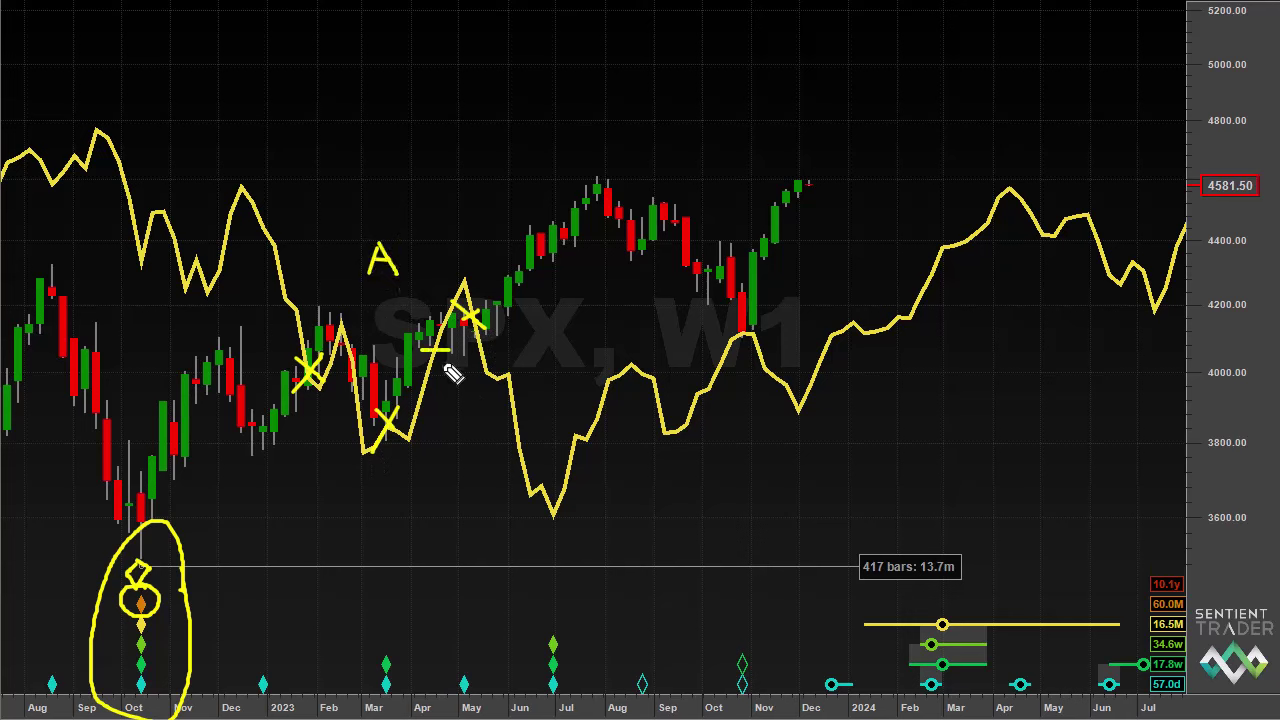
pyautogui.moveTo(494, 182)
pyautogui.mouseDown()
pyautogui.moveTo(545, 182)
pyautogui.moveTo(543, 202)
pyautogui.moveTo(571, 189)
pyautogui.moveTo(543, 173)
pyautogui.mouseUp()
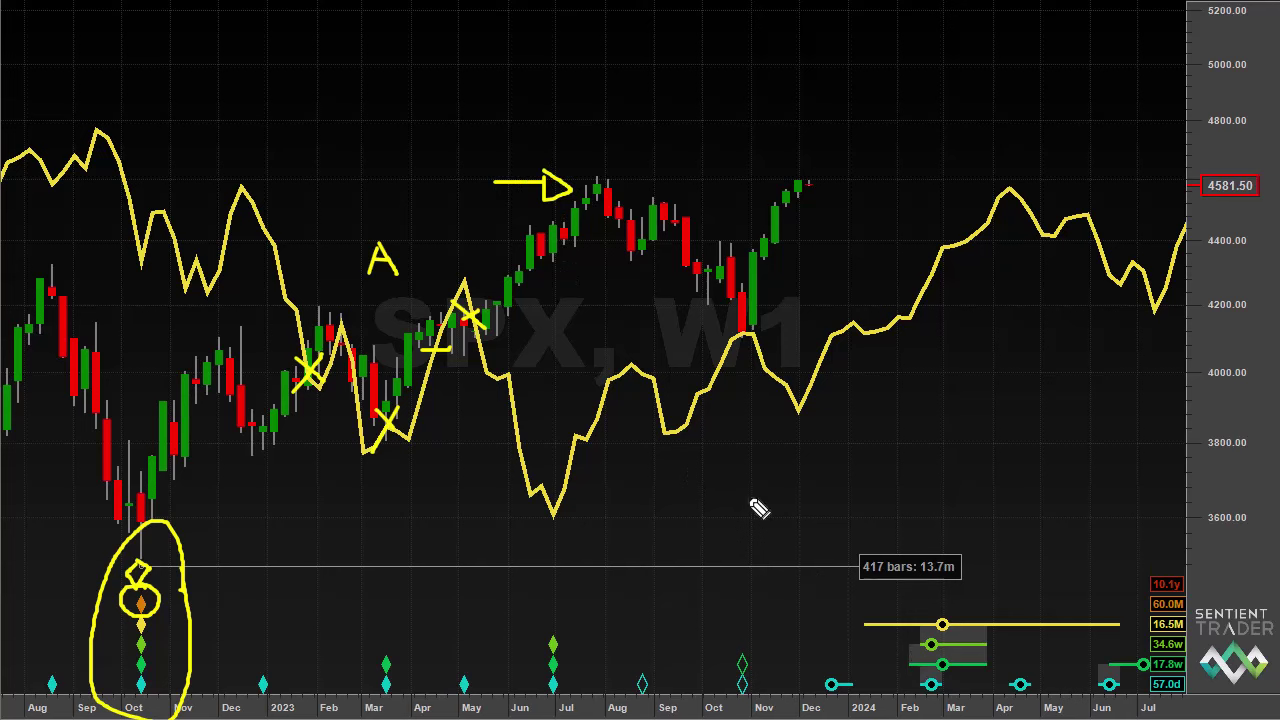
pyautogui.moveTo(975, 430)
pyautogui.mouseDown()
pyautogui.moveTo(870, 428)
pyautogui.moveTo(840, 398)
pyautogui.moveTo(878, 406)
pyautogui.moveTo(852, 428)
pyautogui.mouseUp()
pyautogui.moveTo(904, 630)
pyautogui.mouseDown()
pyautogui.moveTo(940, 698)
pyautogui.moveTo(984, 634)
pyautogui.moveTo(974, 616)
pyautogui.moveTo(902, 627)
pyautogui.mouseUp()
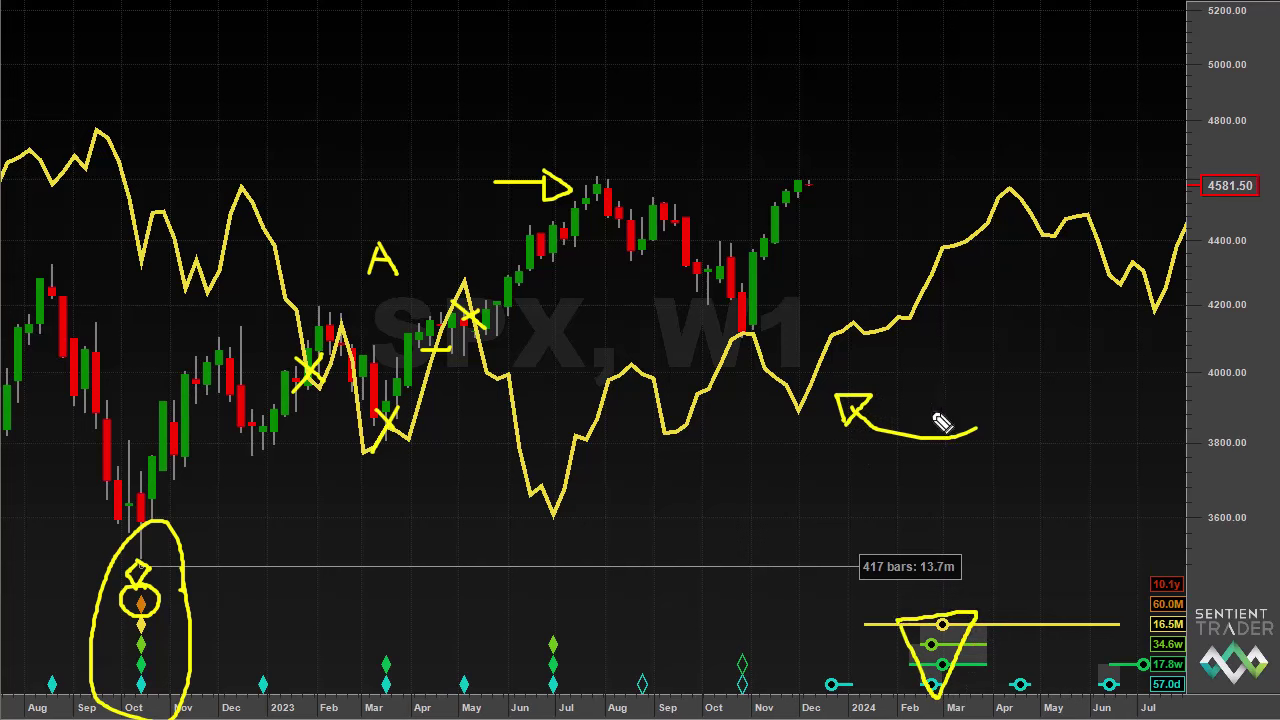
# Draw a vertical line down to the projected trough and an arrow at the 2024 FLD rise
pyautogui.click(941, 375)
pyautogui.moveTo(943, 441)
pyautogui.mouseDown()
pyautogui.moveTo(944, 603)
pyautogui.moveTo(957, 579)
pyautogui.mouseUp()
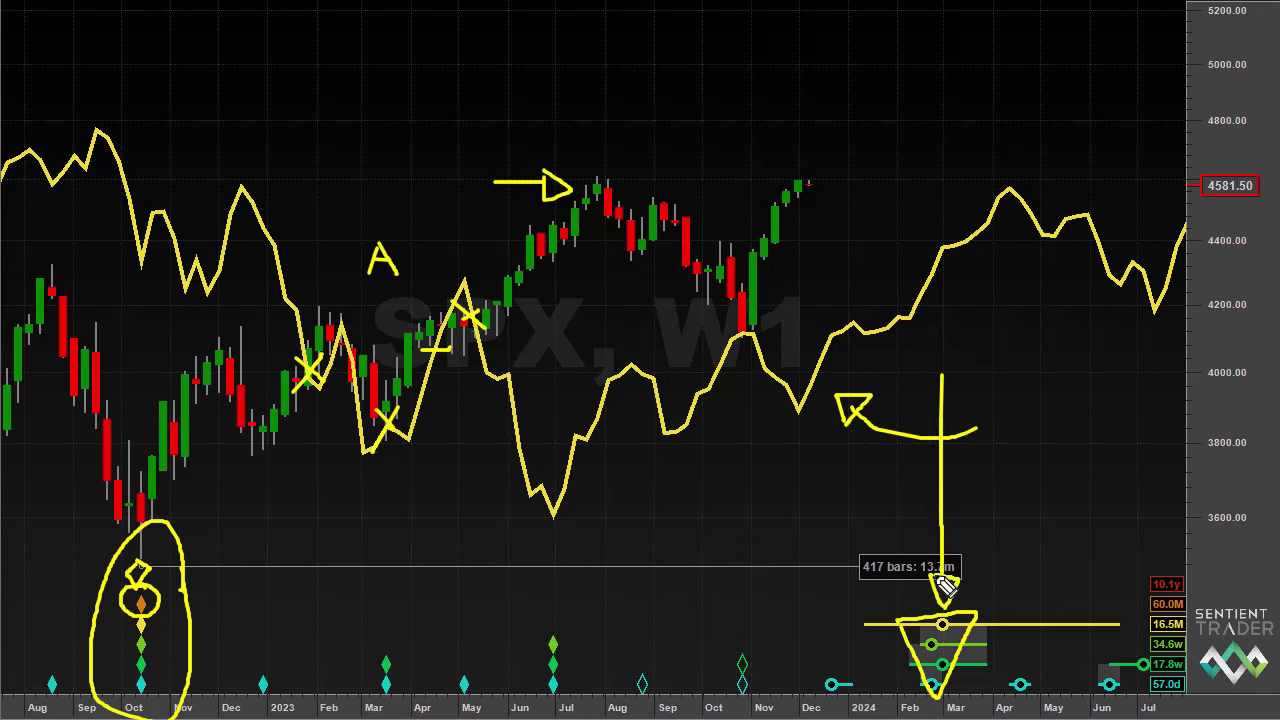
pyautogui.moveTo(1024, 312)
pyautogui.mouseDown()
pyautogui.moveTo(966, 287)
pyautogui.moveTo(966, 272)
pyautogui.moveTo(983, 303)
pyautogui.mouseUp()
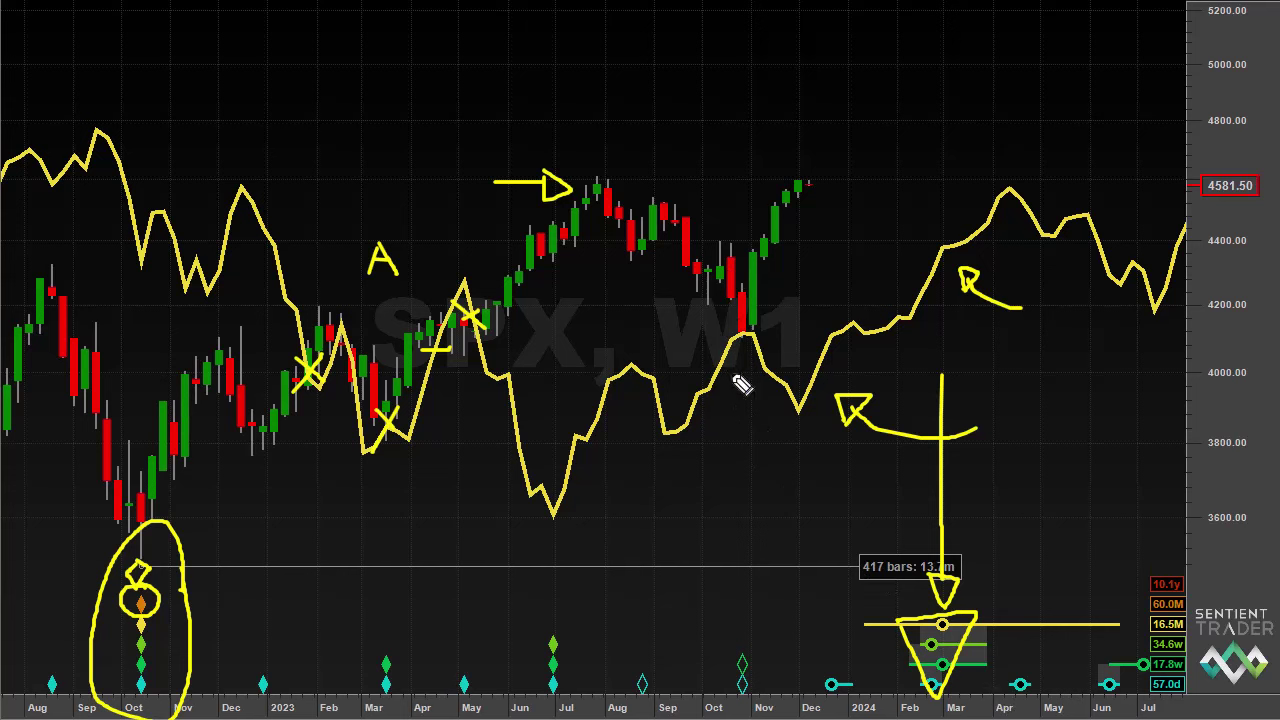
# Write 'B-C' and circle the October 2023 low, with arrows to the trough markers and July diamonds circled
pyautogui.moveTo(728, 418)
pyautogui.mouseDown()
pyautogui.moveTo(734, 386)
pyautogui.moveTo(745, 395)
pyautogui.moveTo(731, 414)
pyautogui.moveTo(772, 395)
pyautogui.moveTo(771, 411)
pyautogui.moveTo(797, 411)
pyautogui.mouseUp()
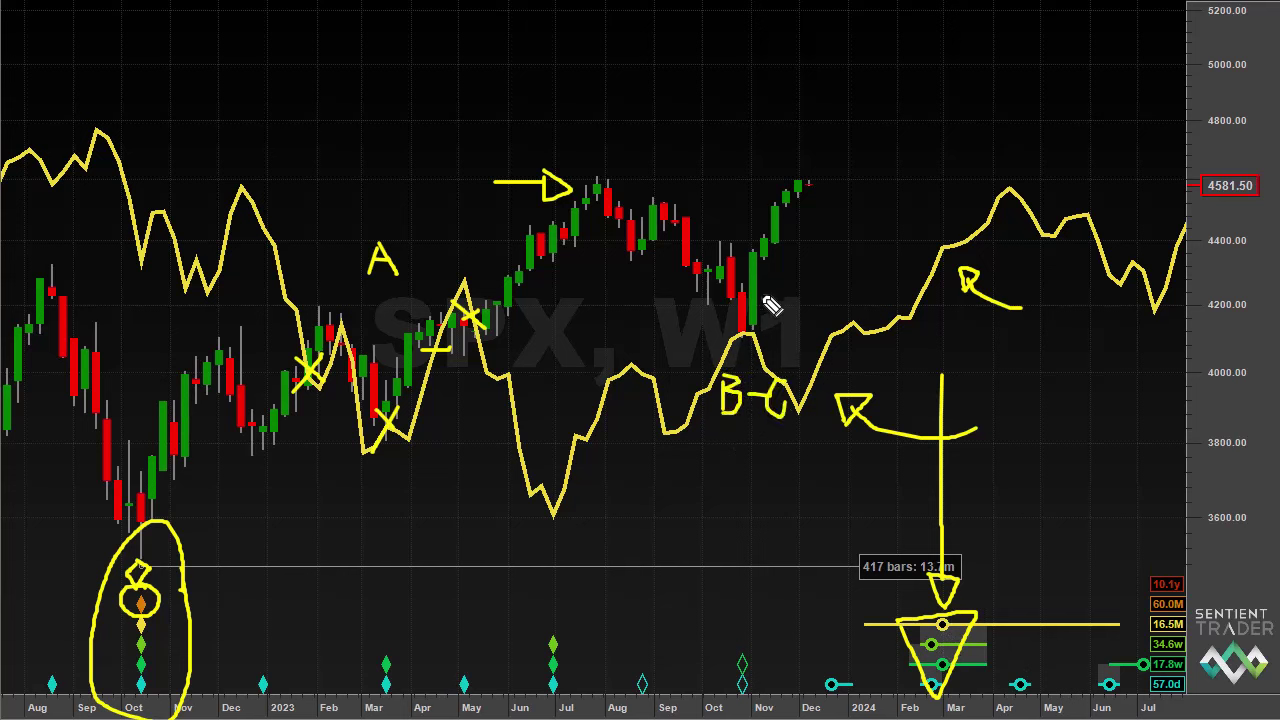
pyautogui.moveTo(765, 320)
pyautogui.mouseDown()
pyautogui.moveTo(725, 310)
pyautogui.moveTo(725, 355)
pyautogui.moveTo(765, 355)
pyautogui.moveTo(770, 325)
pyautogui.mouseUp()
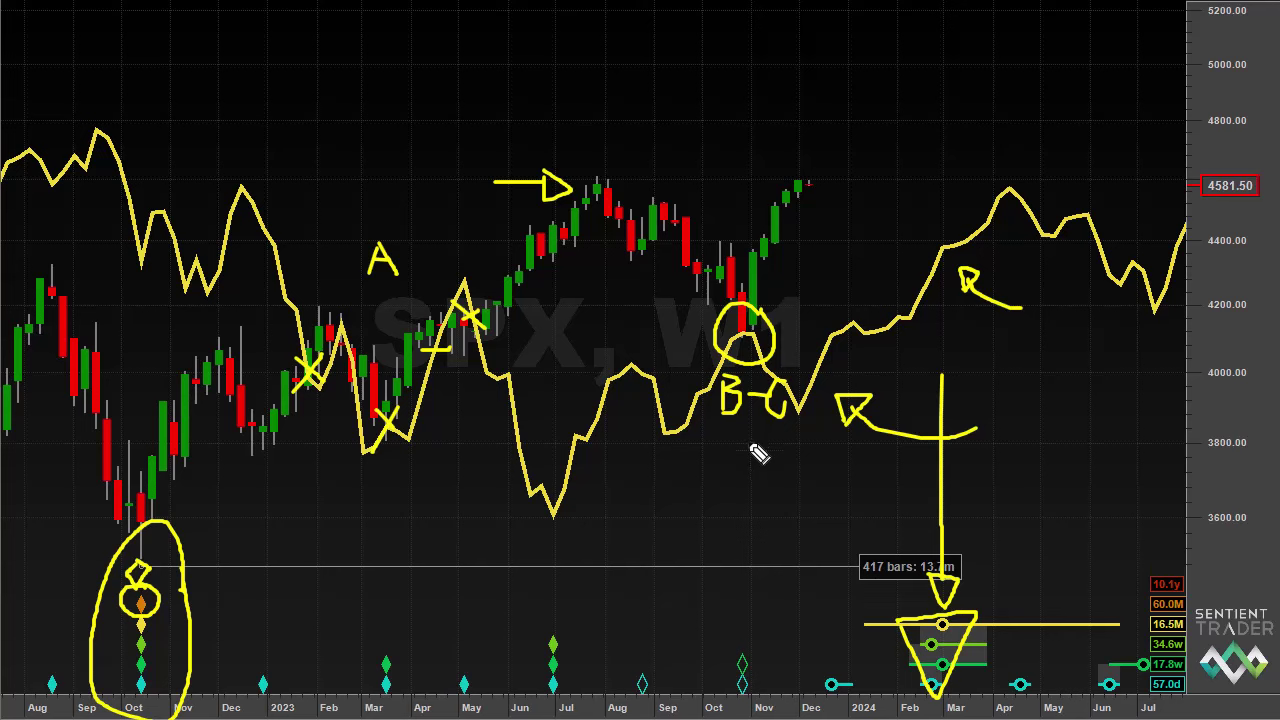
pyautogui.moveTo(745, 434)
pyautogui.mouseDown()
pyautogui.moveTo(744, 642)
pyautogui.moveTo(762, 610)
pyautogui.moveTo(722, 603)
pyautogui.mouseUp()
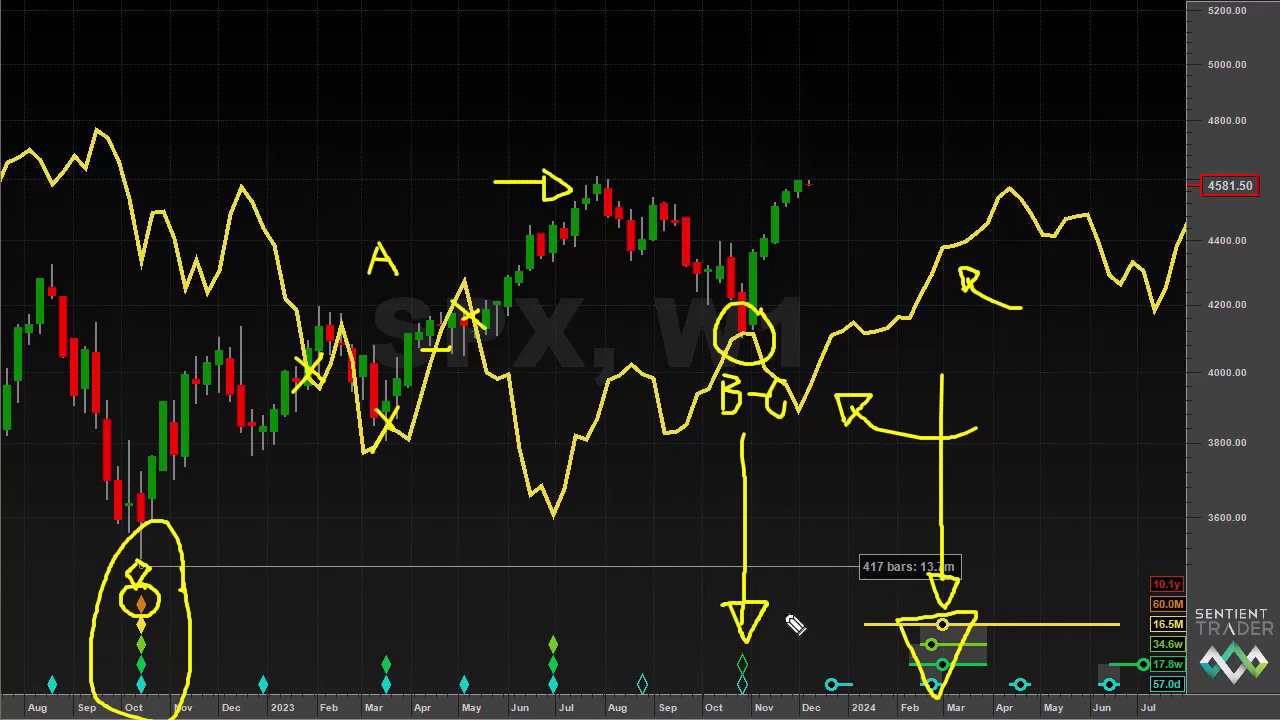
pyautogui.moveTo(810, 605); pyautogui.dragTo(785, 637)
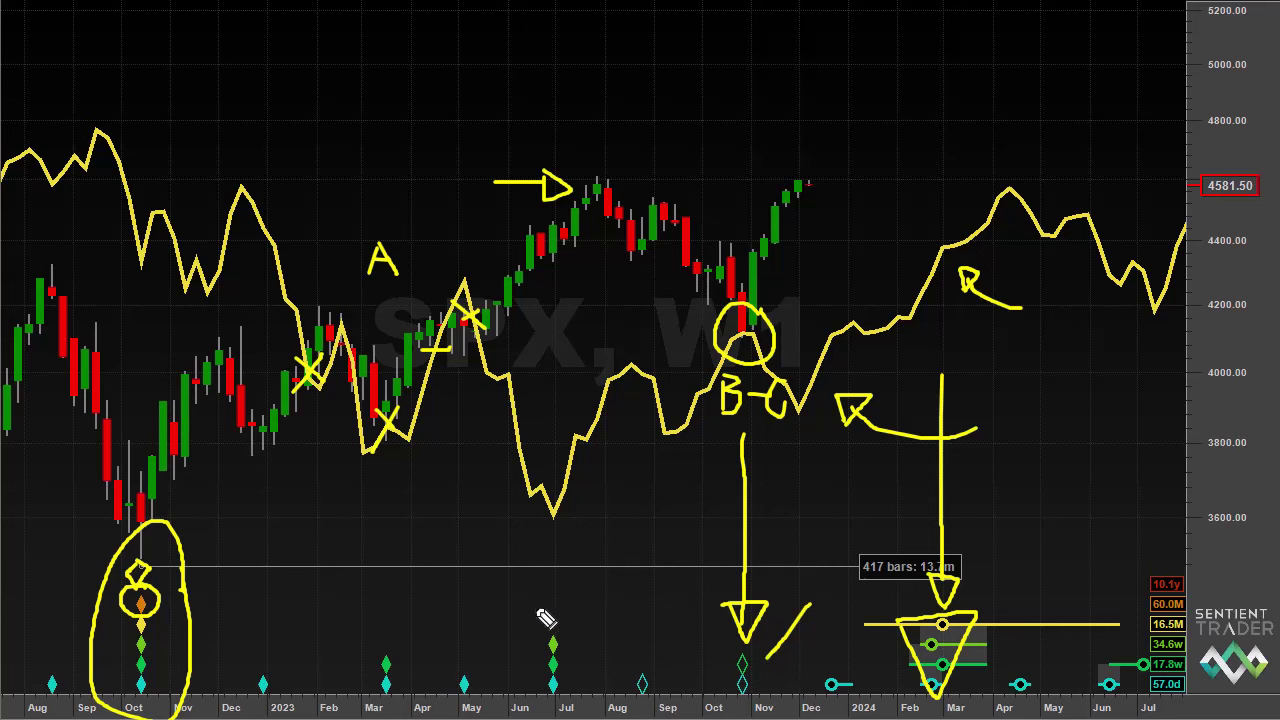
pyautogui.moveTo(572, 624)
pyautogui.mouseDown()
pyautogui.moveTo(550, 615)
pyautogui.moveTo(580, 672)
pyautogui.moveTo(588, 638)
pyautogui.moveTo(557, 607)
pyautogui.moveTo(722, 597)
pyautogui.moveTo(698, 579)
pyautogui.mouseUp()
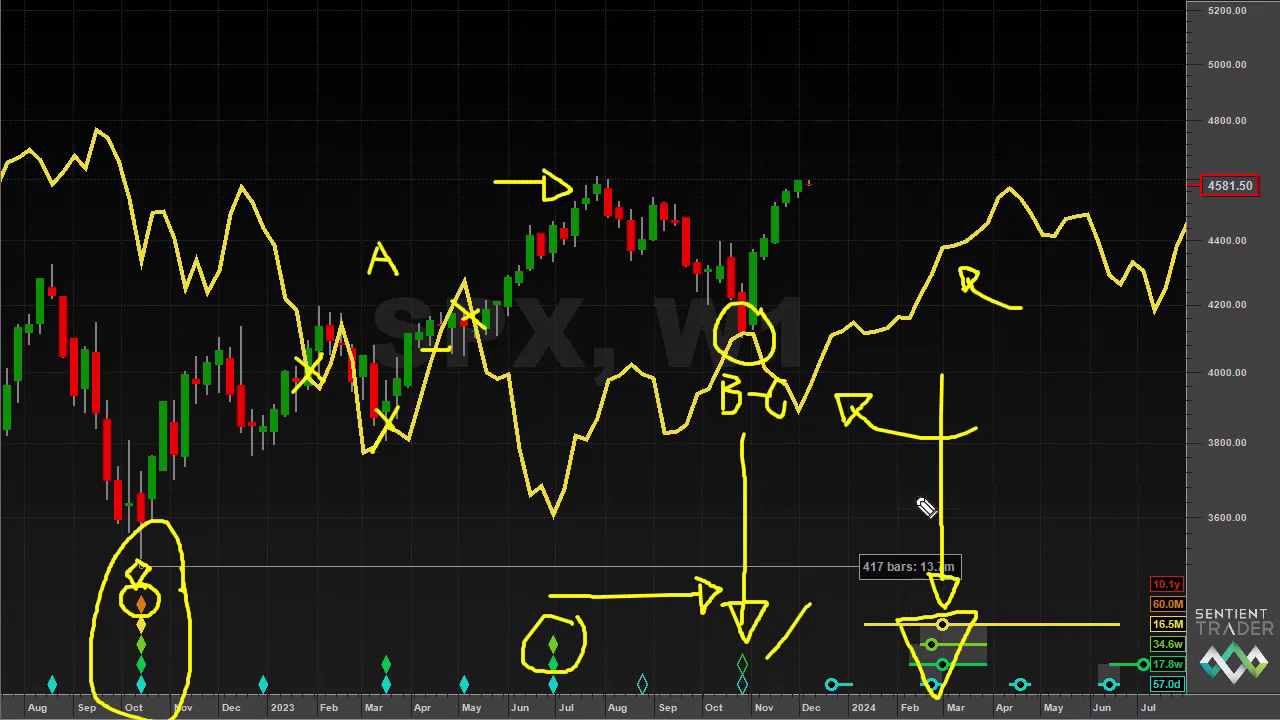
pyautogui.moveTo(940, 506)
pyautogui.mouseDown()
pyautogui.moveTo(940, 518)
pyautogui.moveTo(749, 512)
pyautogui.moveTo(777, 523)
pyautogui.mouseUp()
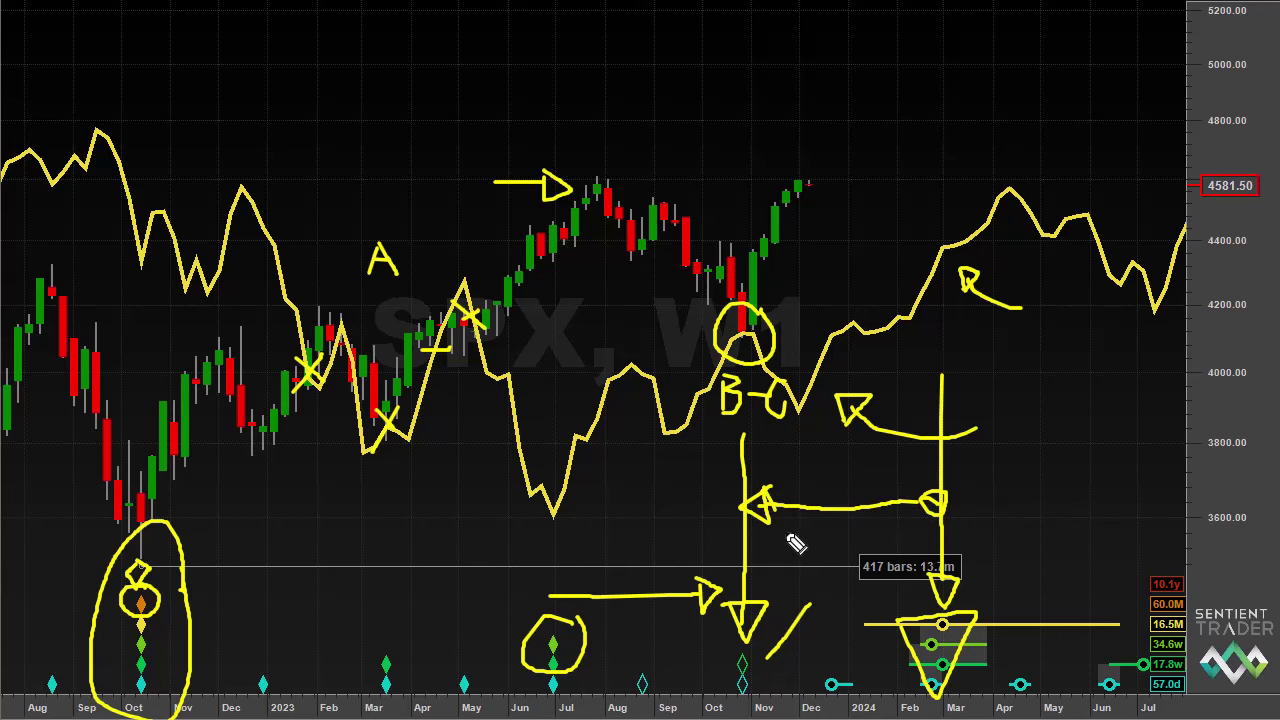